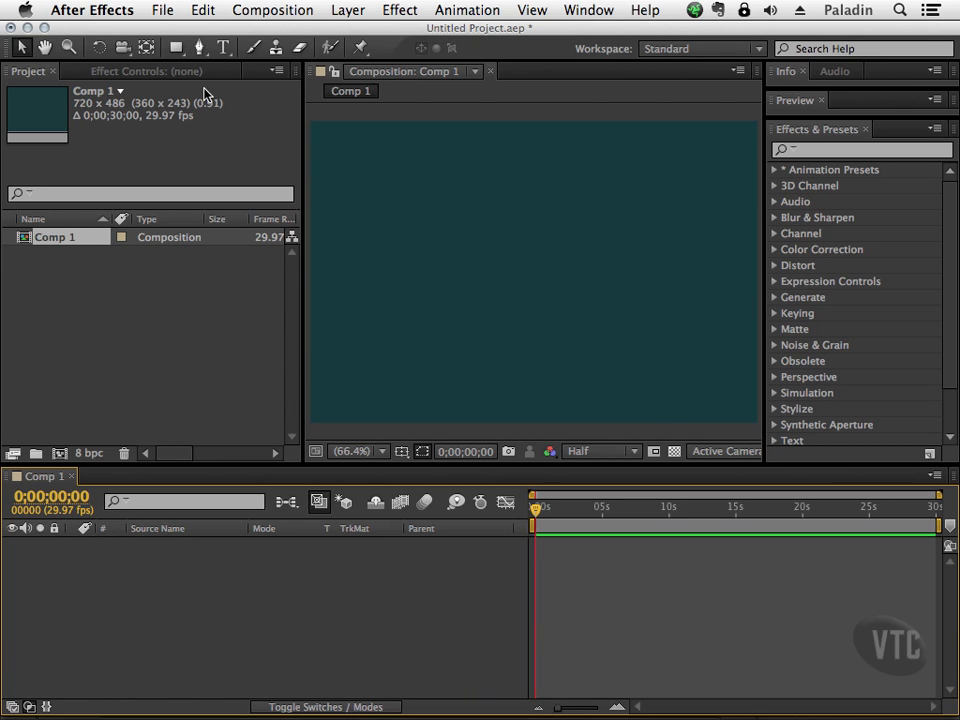
# Switch to Chrome and look over the PNG search results in the BurningWell gallery, selecting the goat image.
pyautogui.press('super+Tab')
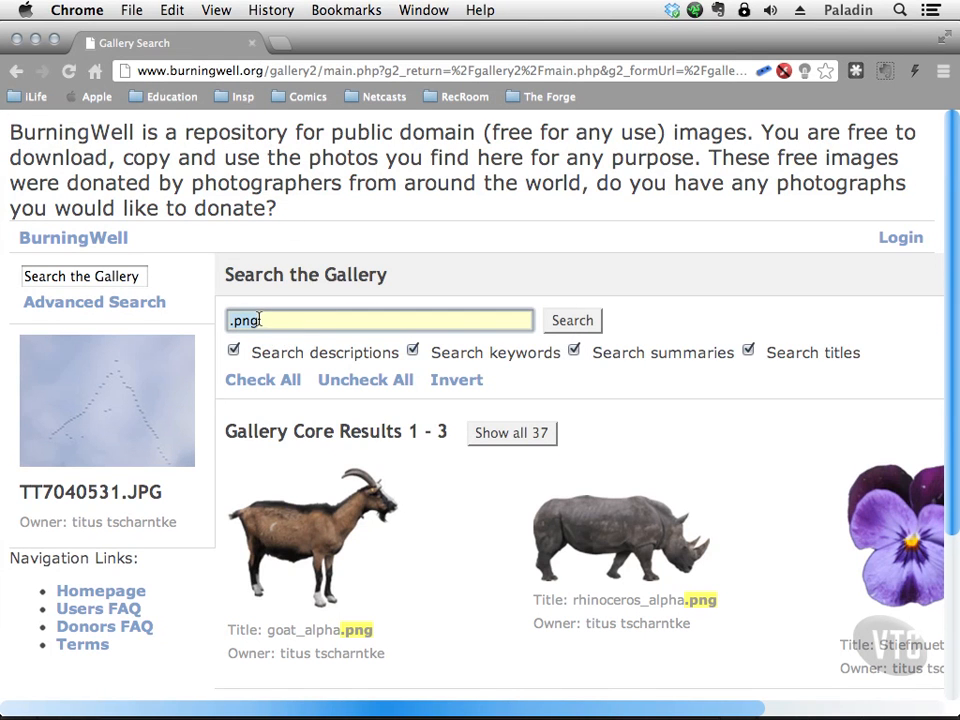
pyautogui.moveTo(949, 349); pyautogui.dragTo(955, 428)
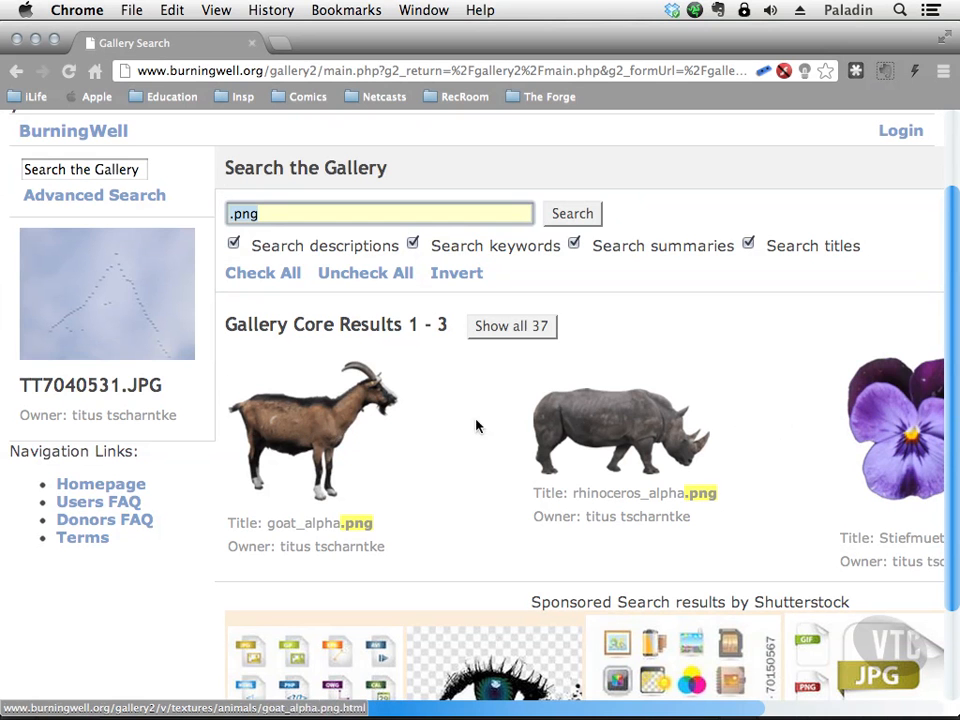
pyautogui.moveTo(720, 707)
pyautogui.mouseDown()
pyautogui.moveTo(838, 709)
pyautogui.moveTo(718, 707)
pyautogui.mouseUp()
pyautogui.click(307, 433)
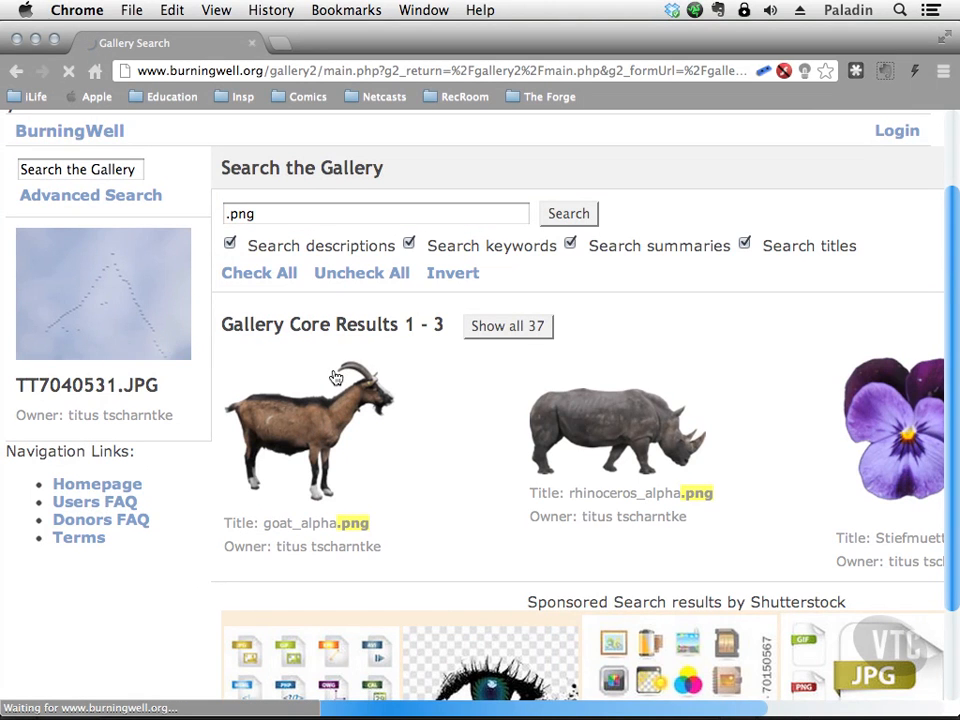
# Switch to After Effects and import rhinoceros_alpha.png from the Images folder.
pyautogui.press('super+Tab')
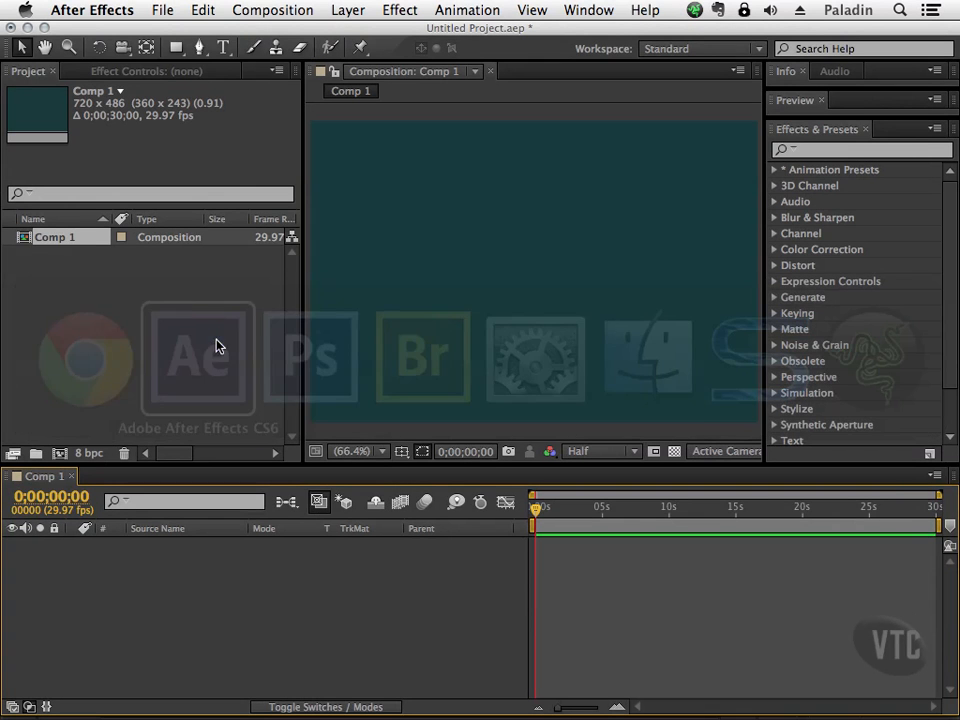
pyautogui.click(163, 10)
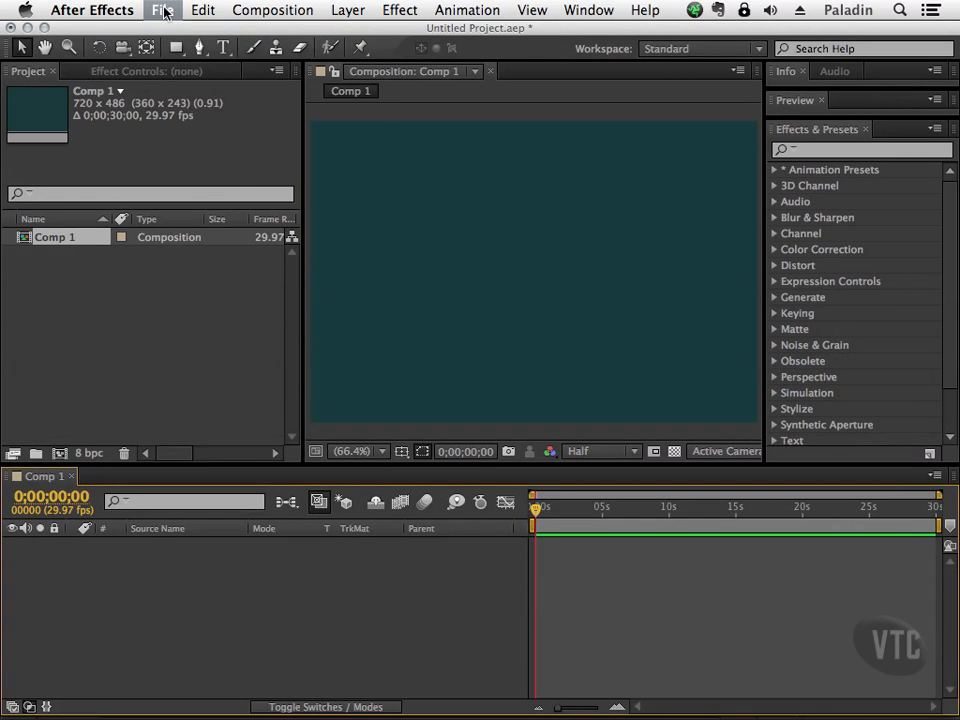
pyautogui.moveTo(175, 233)
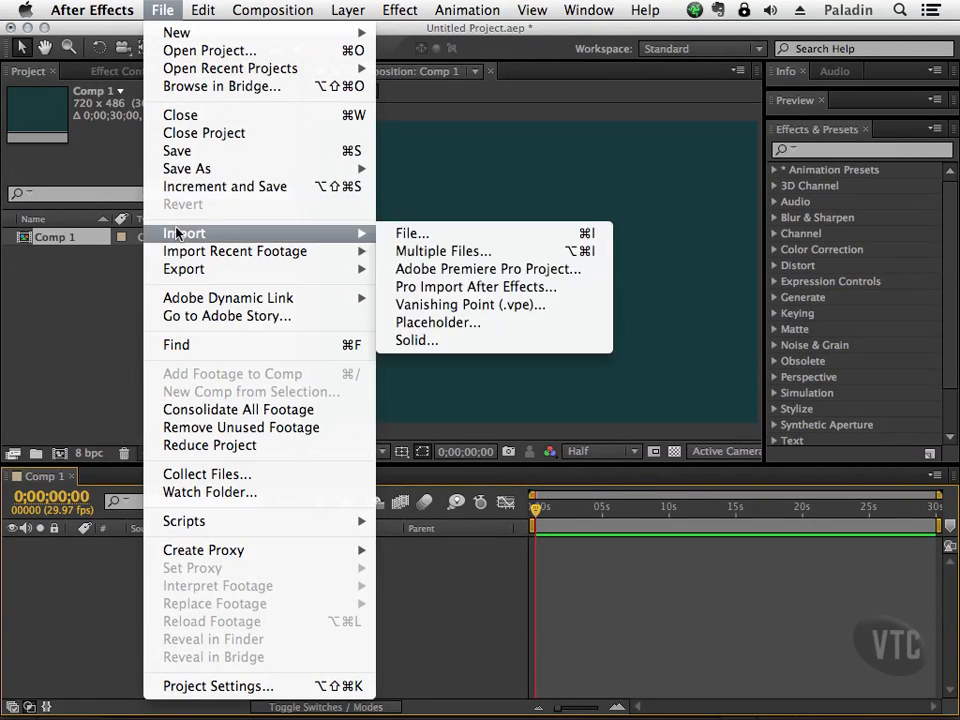
pyautogui.click(416, 234)
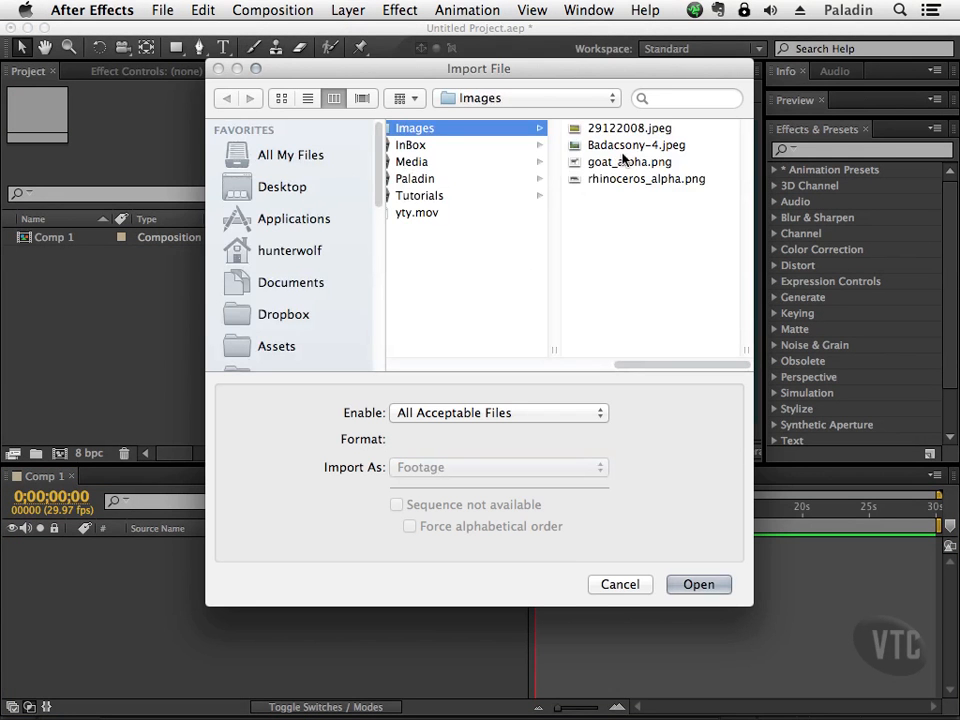
pyautogui.click(636, 162)
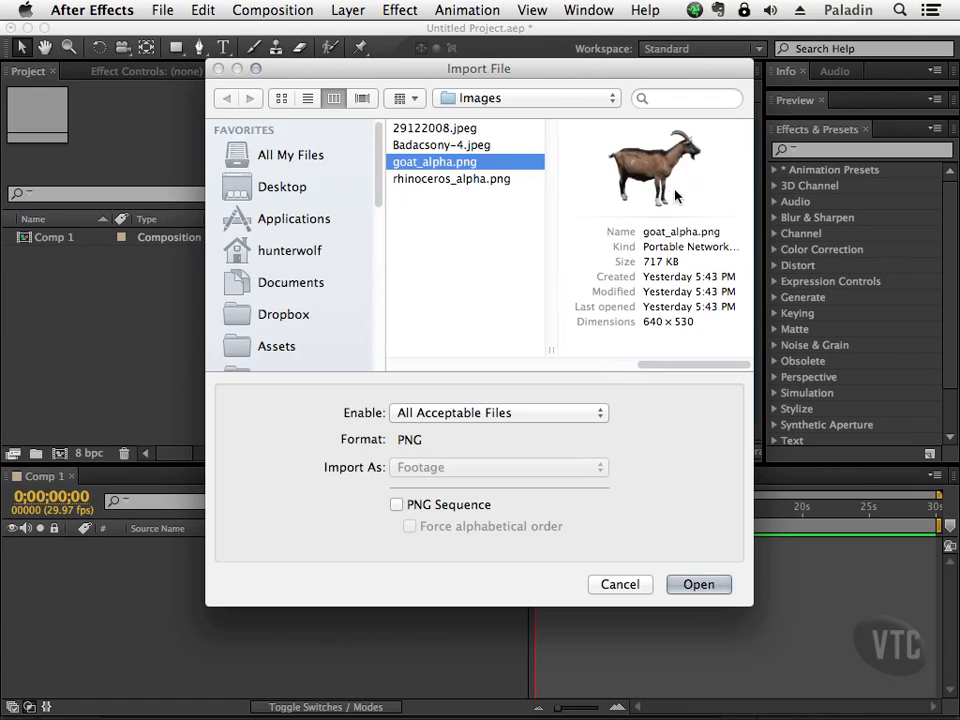
pyautogui.click(516, 179)
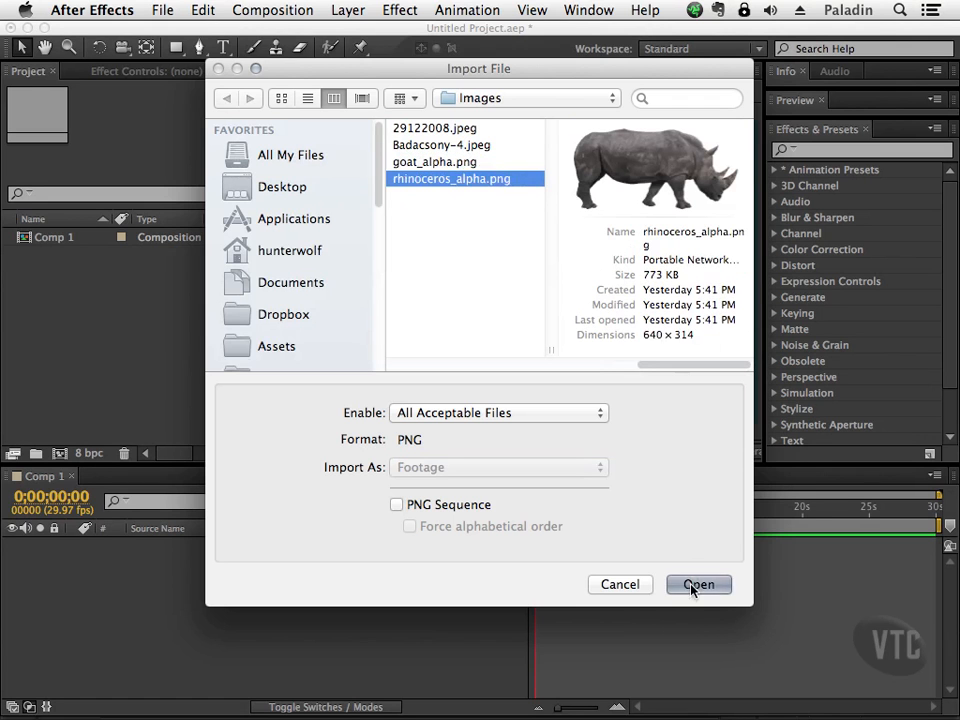
pyautogui.click(698, 585)
# Create a new composition from the imported rhinoceros image and shift its layer slightly within the frame.
pyautogui.moveTo(27, 258); pyautogui.dragTo(78, 376)
pyautogui.moveTo(78, 440); pyautogui.dragTo(61, 451)
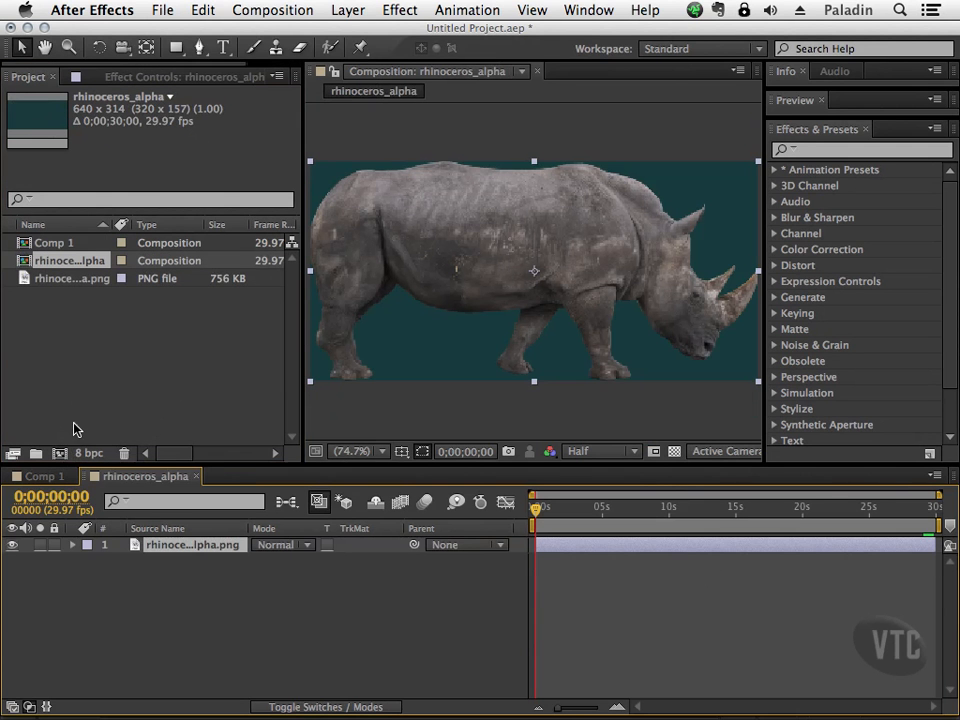
pyautogui.moveTo(455, 232)
pyautogui.mouseDown()
pyautogui.moveTo(454, 283)
pyautogui.moveTo(478, 317)
pyautogui.moveTo(521, 206)
pyautogui.moveTo(484, 268)
pyautogui.moveTo(446, 210)
pyautogui.moveTo(501, 246)
pyautogui.moveTo(455, 250)
pyautogui.moveTo(469, 244)
pyautogui.mouseUp()
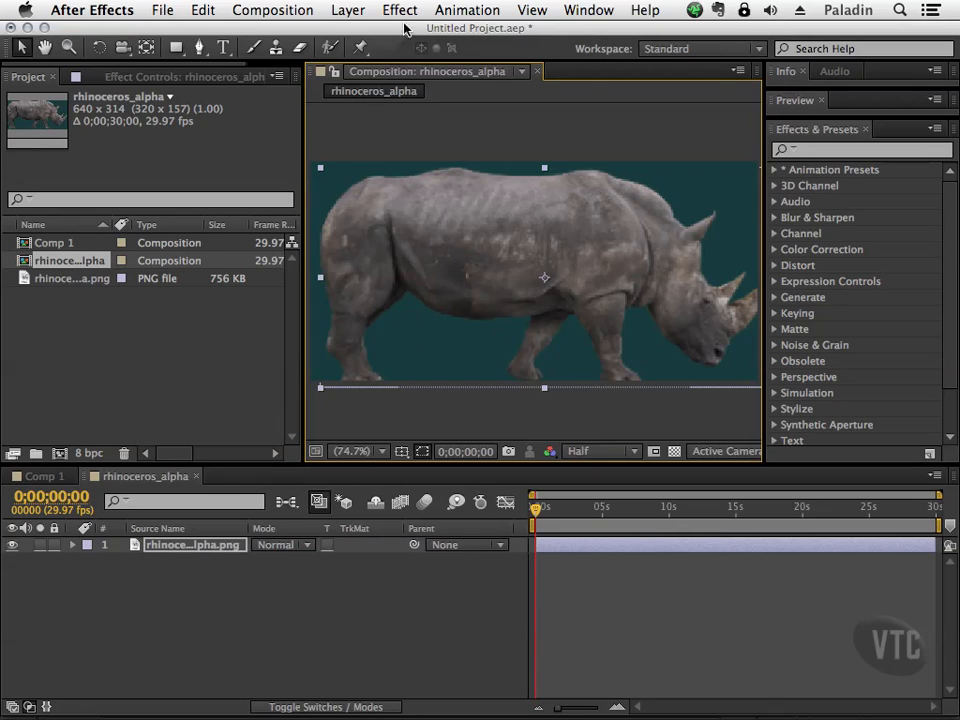
# Add a bright magenta 640 x 314 px solid to the composition and place the rhinoceros layer above it.
pyautogui.click(347, 10)
pyautogui.moveTo(355, 32)
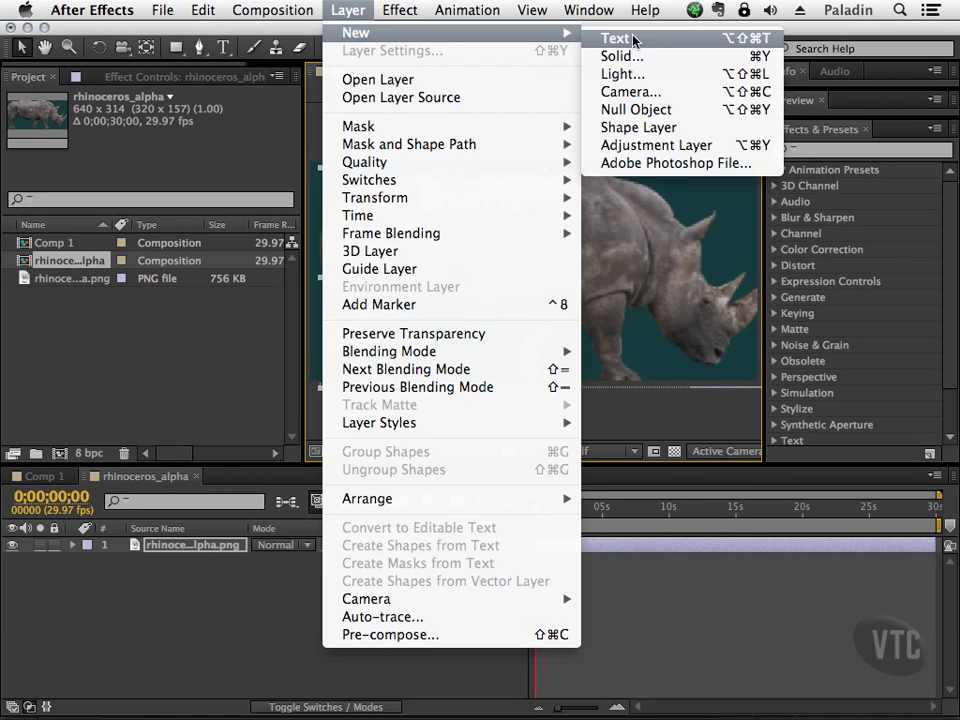
pyautogui.click(620, 58)
pyautogui.moveTo(706, 262); pyautogui.dragTo(375, 175)
pyautogui.click(406, 485)
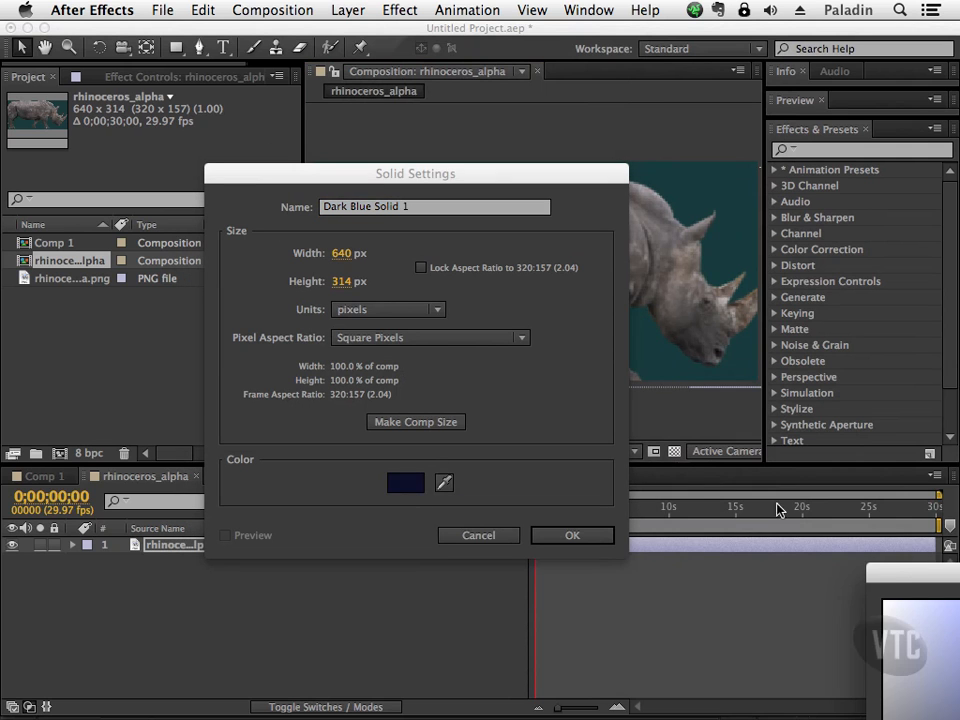
pyautogui.moveTo(600, 340); pyautogui.dragTo(606, 320)
pyautogui.click(549, 315)
pyautogui.click(758, 295)
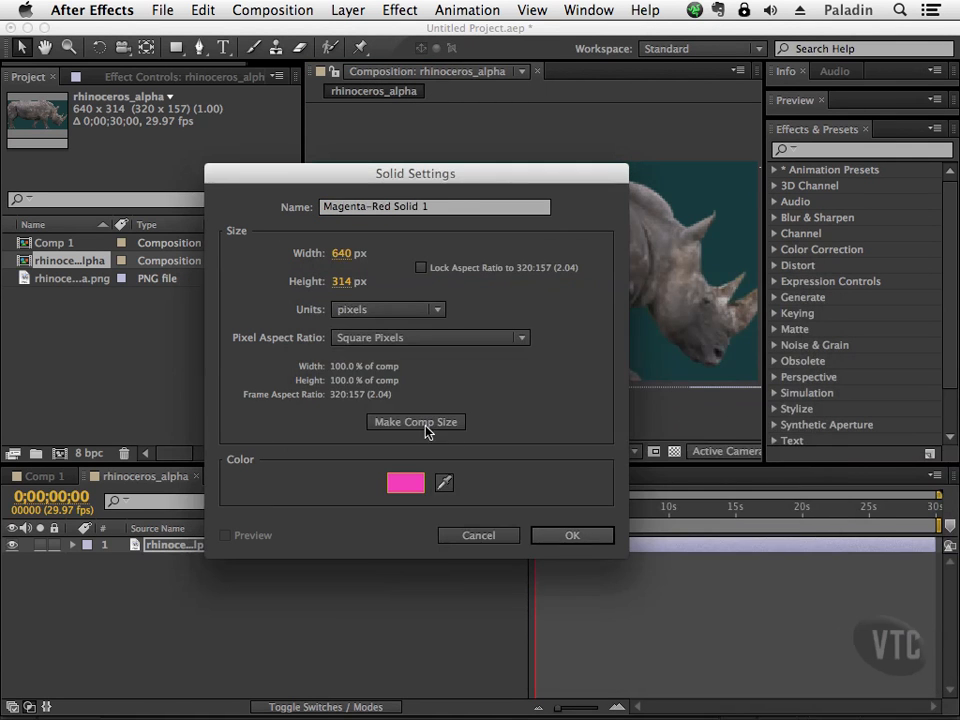
pyautogui.click(572, 535)
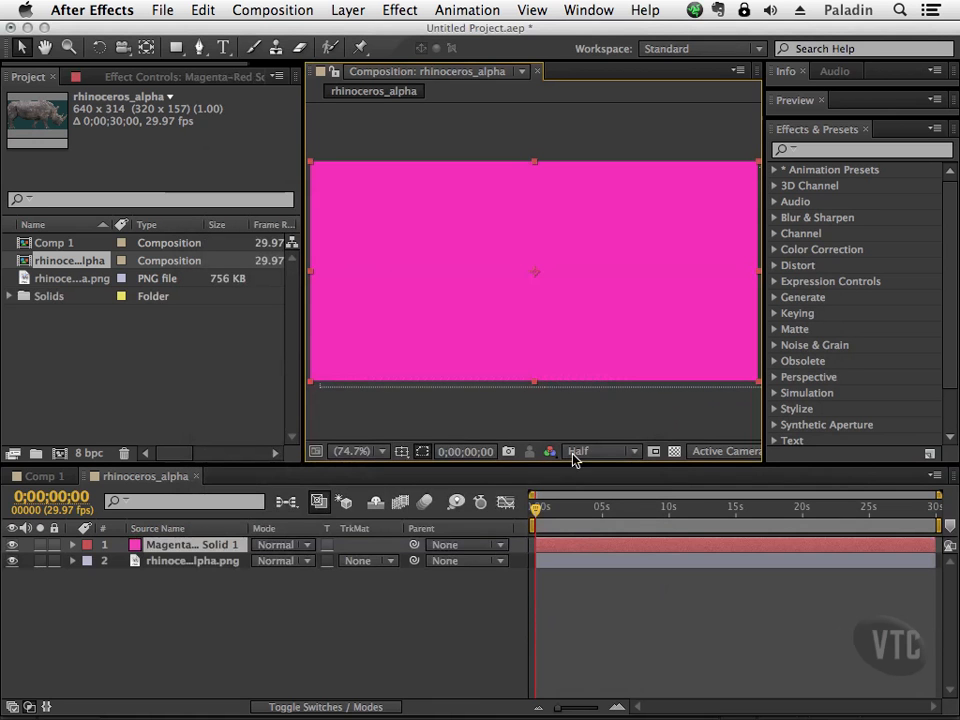
pyautogui.click(158, 561)
pyautogui.moveTo(160, 548); pyautogui.dragTo(157, 549)
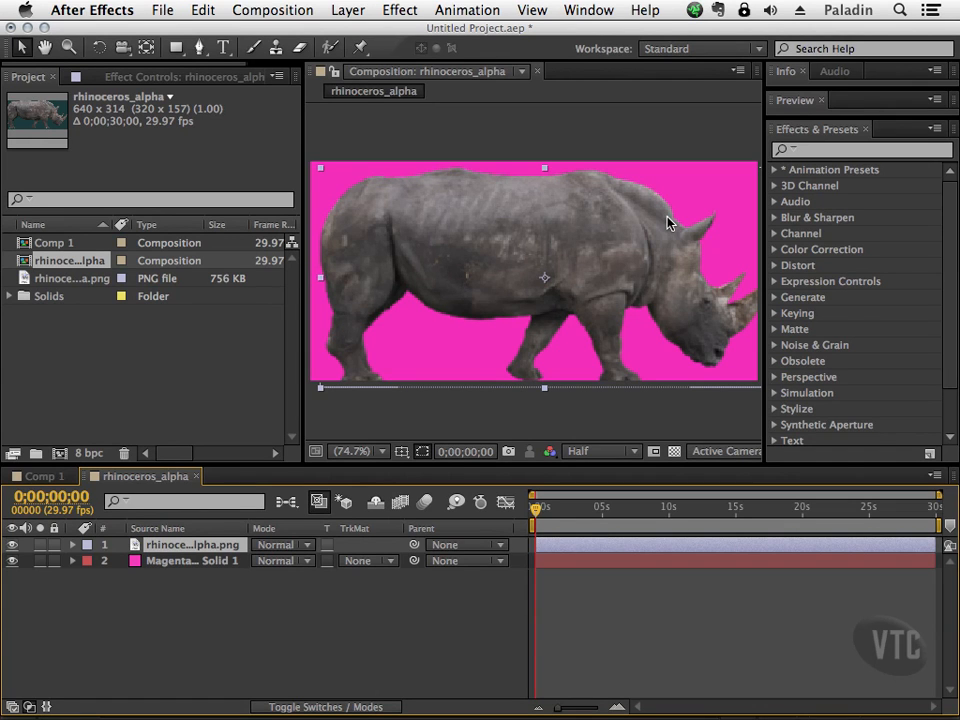
# Switch to Photoshop and create a 1500 x 1500 pixel, 300 pixels/inch document with transparent background contents.
pyautogui.press('super+Tab')
pyautogui.press('super+Tab')
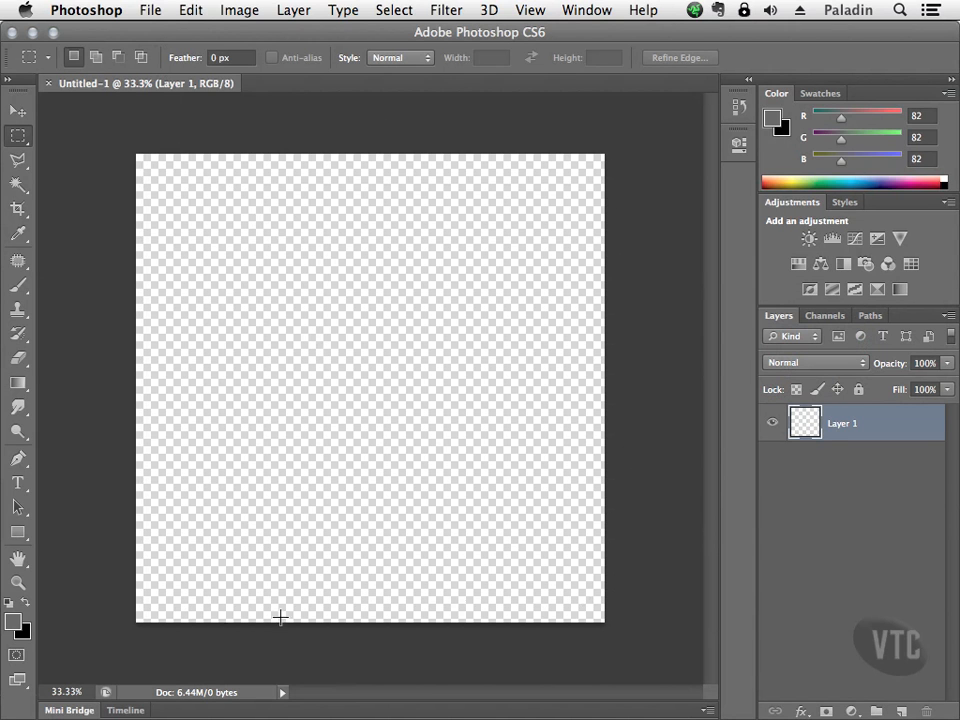
pyautogui.click(150, 12)
pyautogui.click(178, 37)
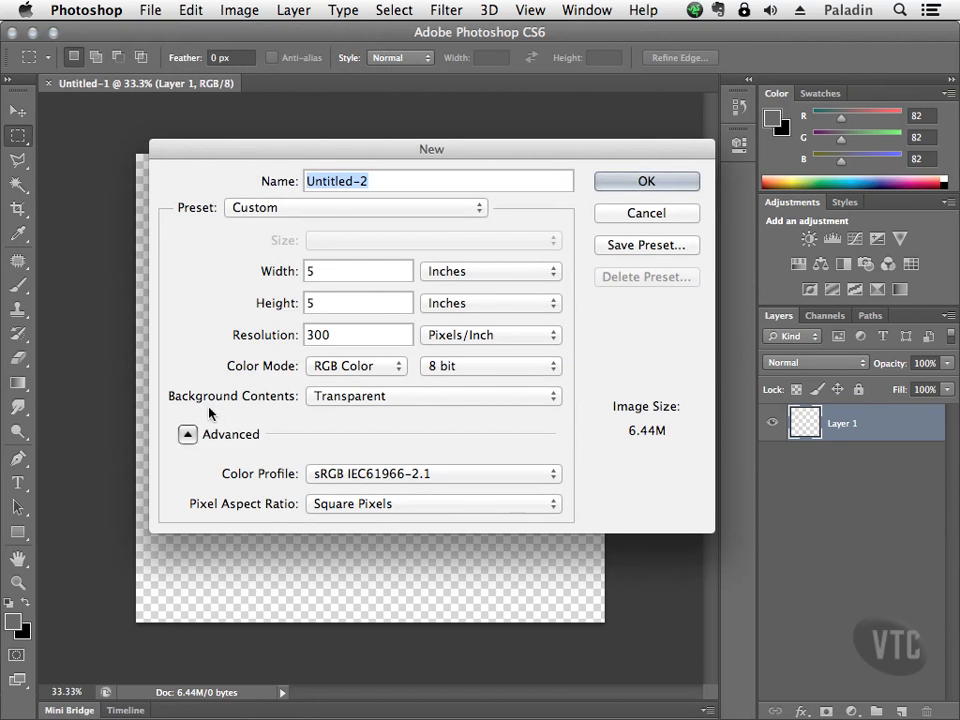
pyautogui.click(537, 404)
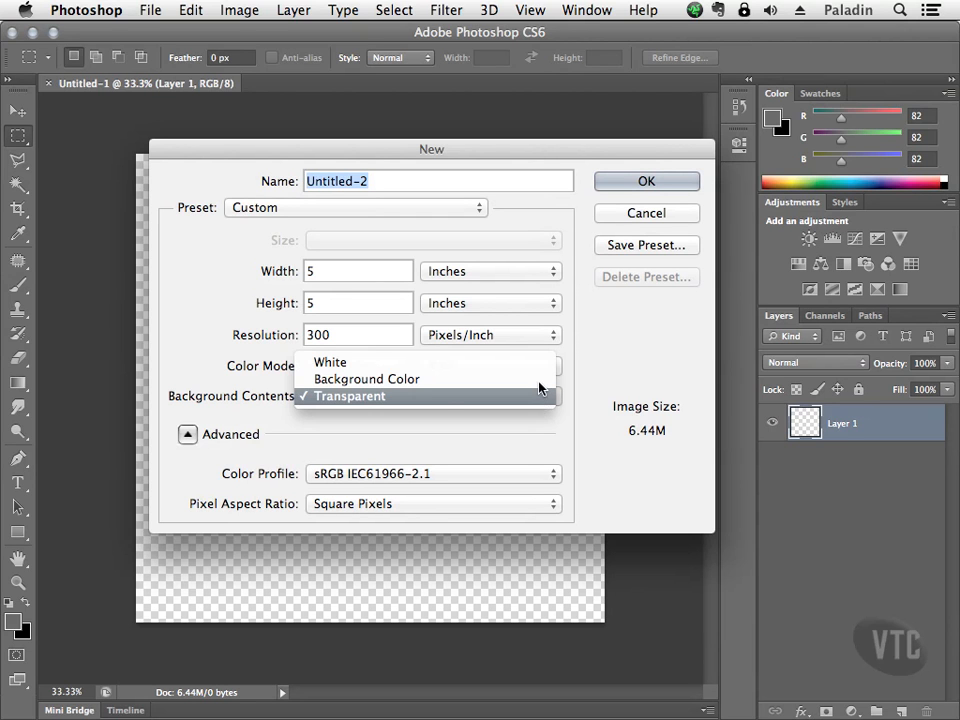
pyautogui.click(197, 452)
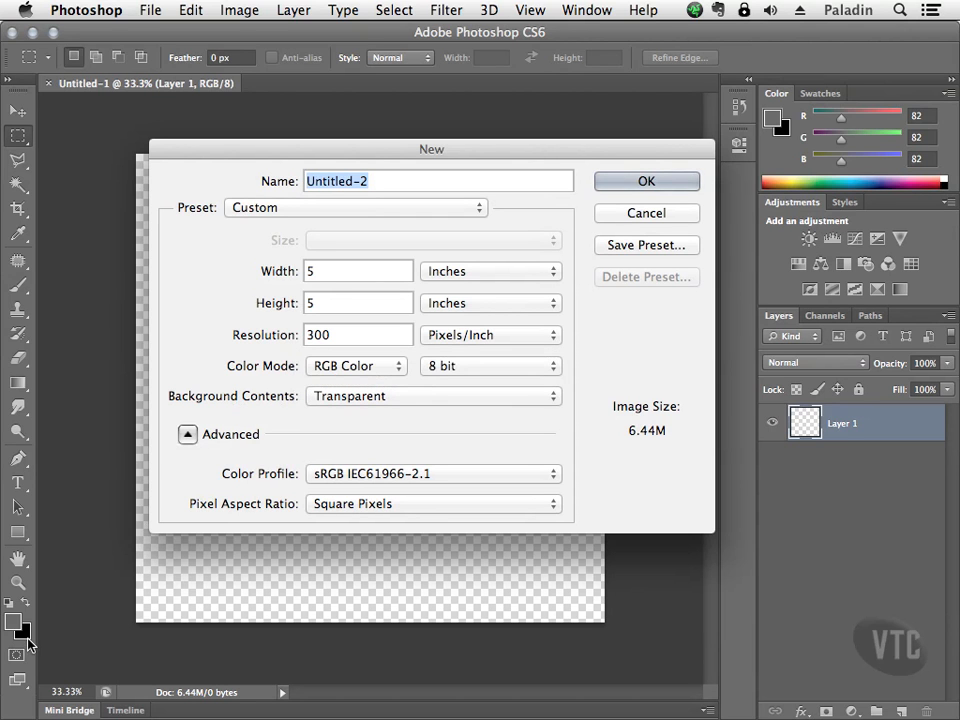
pyautogui.click(340, 396)
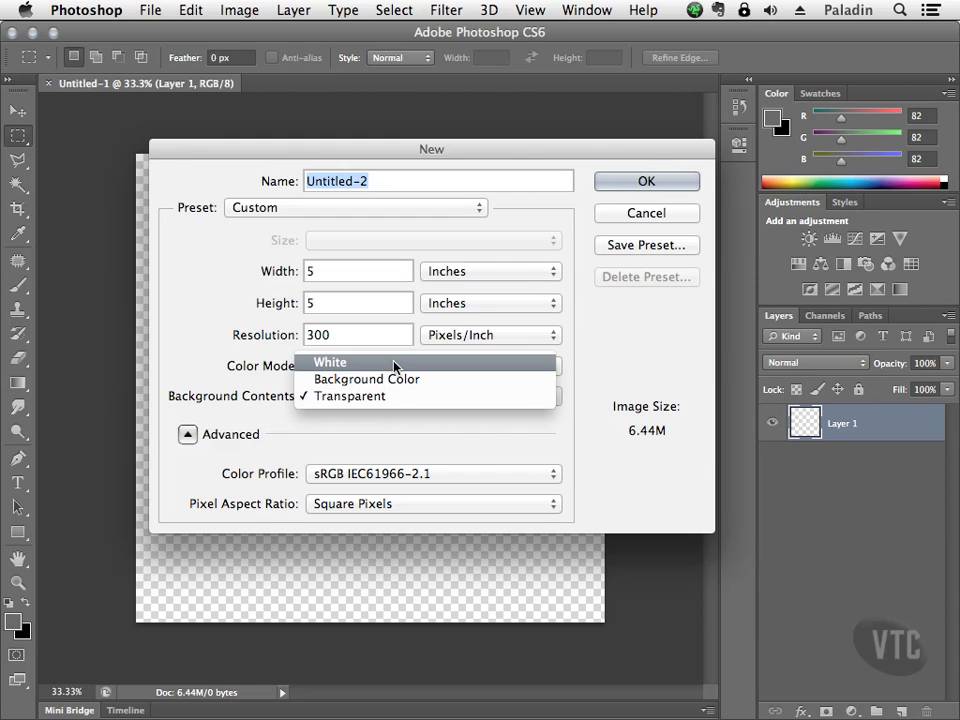
pyautogui.click(400, 397)
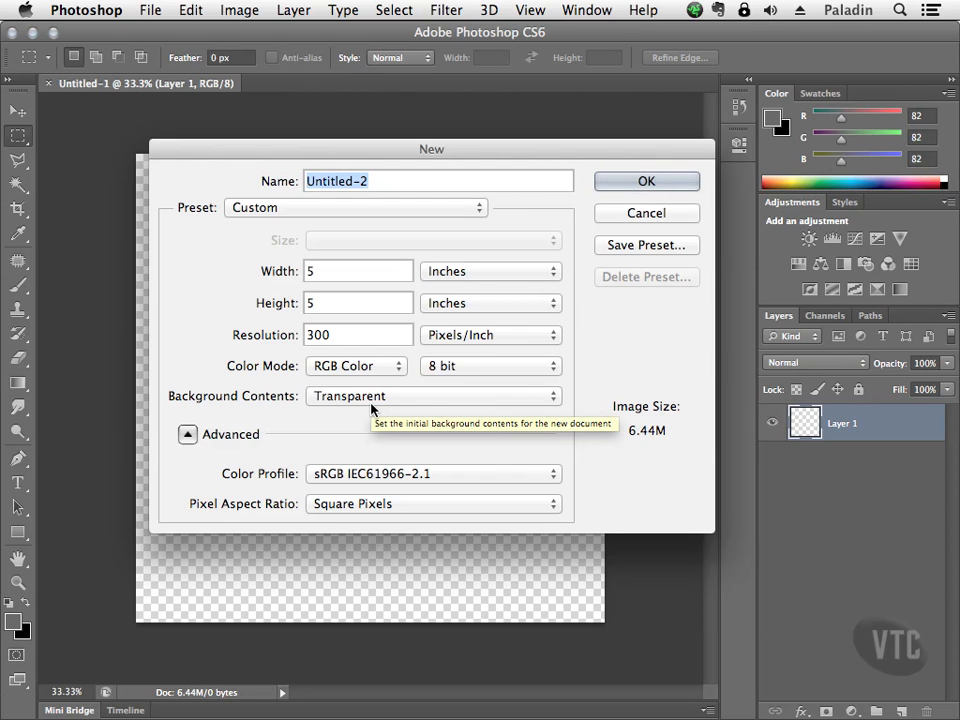
pyautogui.click(441, 278)
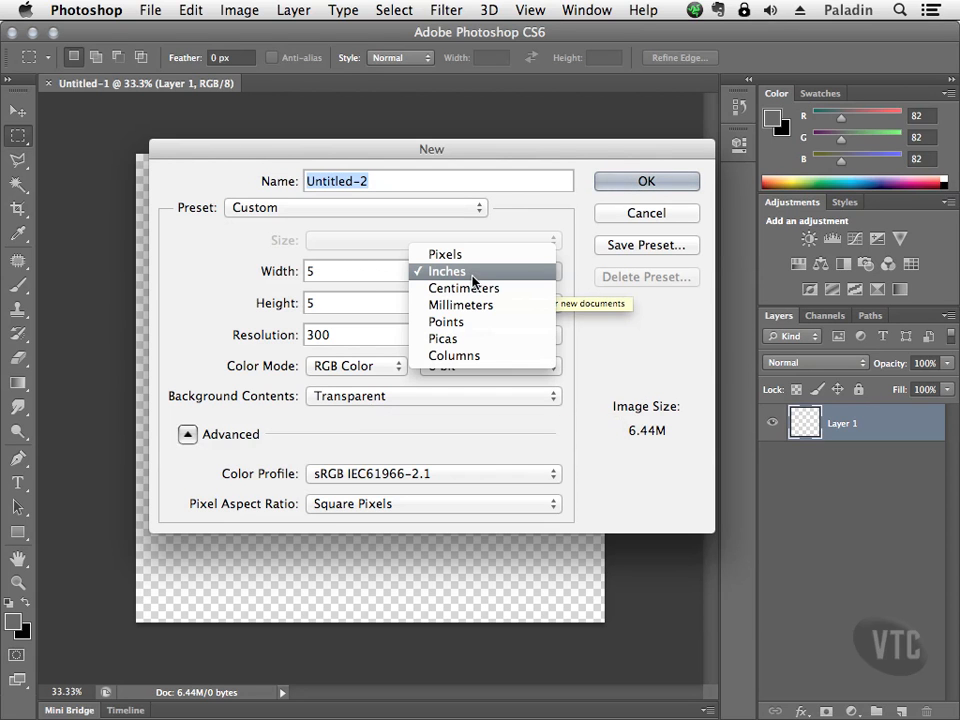
pyautogui.click(489, 254)
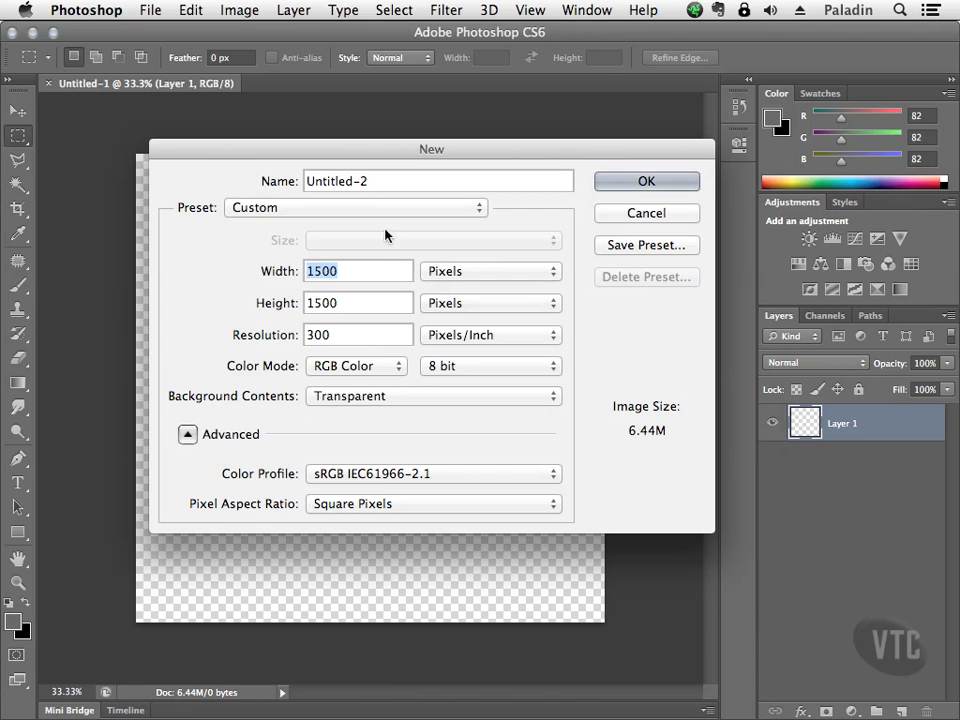
pyautogui.click(620, 183)
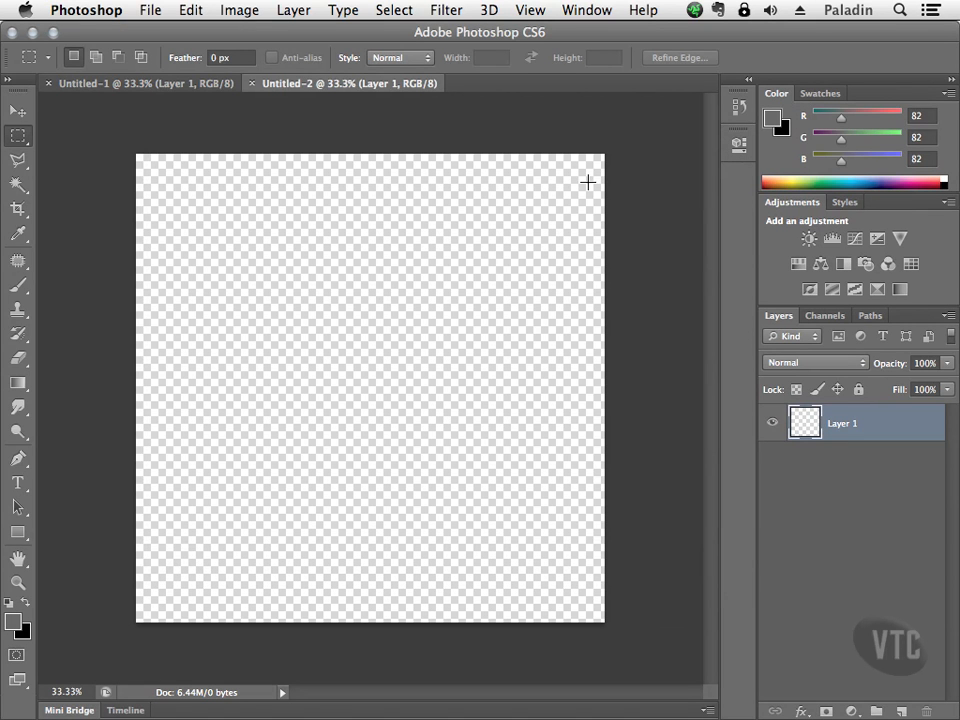
# Paint a blue stick figure with the Brush at size 80 and add a green patch over its chest.
pyautogui.click(18, 285)
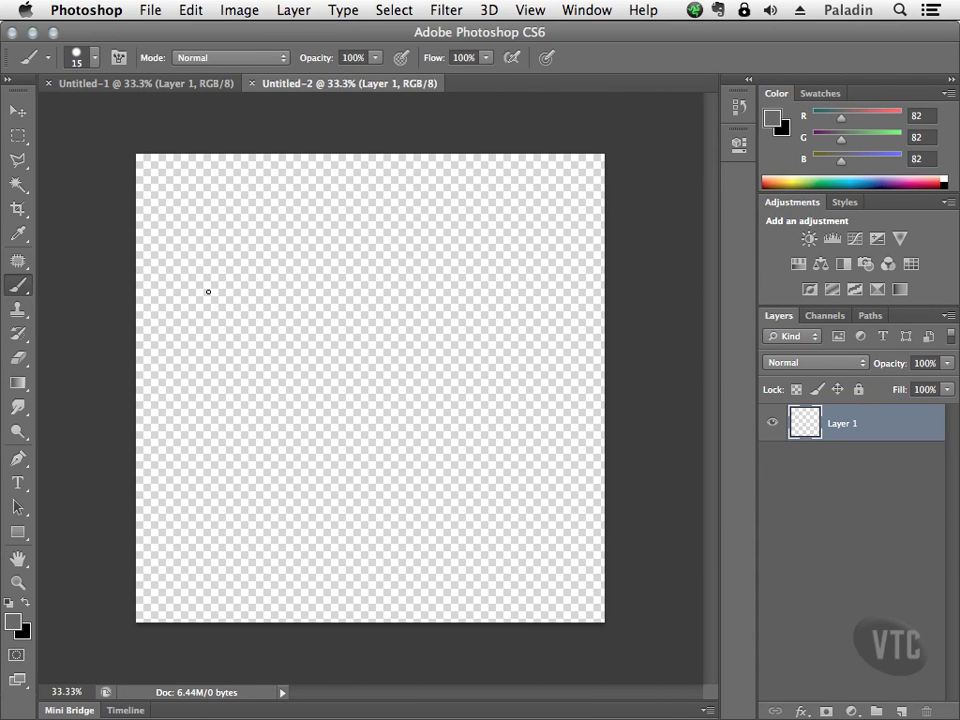
pyautogui.moveTo(862, 183); pyautogui.dragTo(870, 183)
pyautogui.press(']')
pyautogui.moveTo(316, 288)
pyautogui.mouseDown()
pyautogui.moveTo(367, 280)
pyautogui.moveTo(340, 305)
pyautogui.moveTo(314, 284)
pyautogui.moveTo(375, 264)
pyautogui.moveTo(327, 263)
pyautogui.moveTo(358, 277)
pyautogui.moveTo(345, 280)
pyautogui.moveTo(330, 232)
pyautogui.moveTo(392, 252)
pyautogui.moveTo(324, 221)
pyautogui.moveTo(335, 216)
pyautogui.moveTo(352, 491)
pyautogui.moveTo(279, 561)
pyautogui.mouseUp()
pyautogui.moveTo(349, 497); pyautogui.dragTo(407, 561)
pyautogui.moveTo(345, 383); pyautogui.dragTo(441, 346)
pyautogui.moveTo(345, 372); pyautogui.dragTo(230, 359)
pyautogui.click(818, 181)
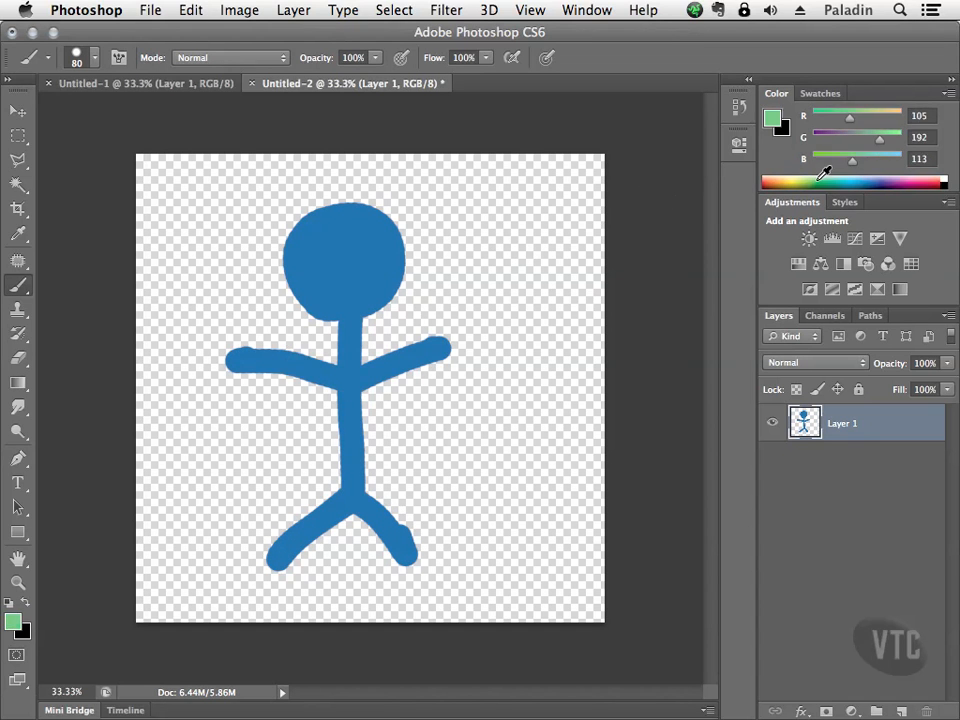
pyautogui.moveTo(345, 340)
pyautogui.mouseDown()
pyautogui.moveTo(379, 323)
pyautogui.moveTo(379, 341)
pyautogui.moveTo(331, 327)
pyautogui.moveTo(320, 339)
pyautogui.moveTo(358, 340)
pyautogui.moveTo(377, 360)
pyautogui.moveTo(378, 309)
pyautogui.moveTo(381, 354)
pyautogui.moveTo(379, 310)
pyautogui.moveTo(348, 332)
pyautogui.moveTo(316, 303)
pyautogui.moveTo(308, 355)
pyautogui.mouseUp()
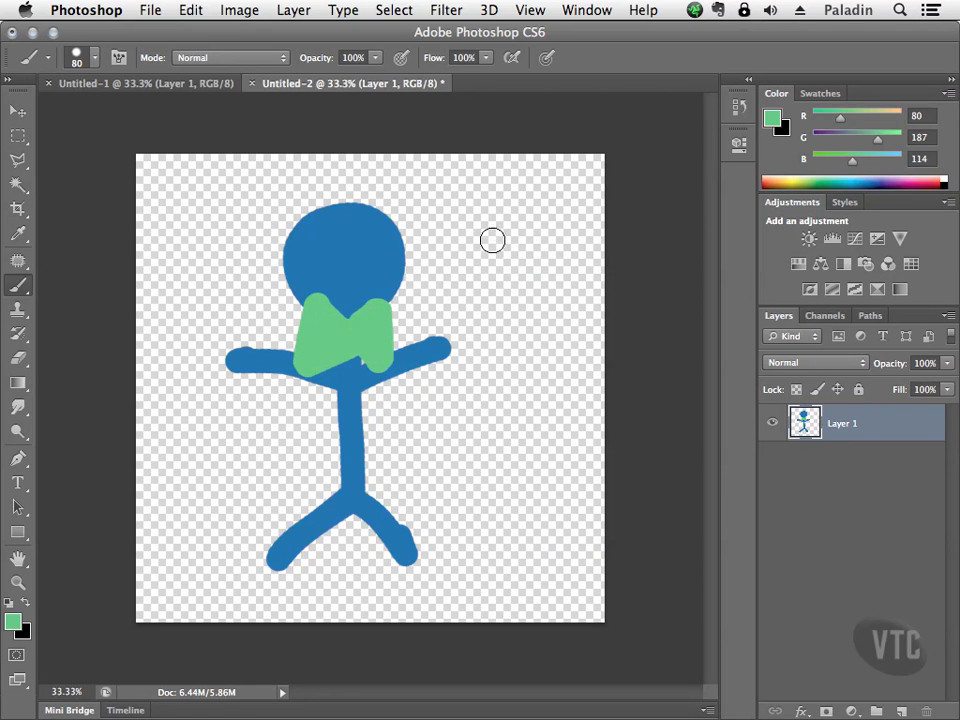
# Crop the canvas closely around the stick figure and switch to the Move tool.
pyautogui.press('c')
pyautogui.moveTo(210, 195)
pyautogui.mouseDown()
pyautogui.moveTo(224, 260)
pyautogui.moveTo(310, 447)
pyautogui.moveTo(454, 607)
pyautogui.moveTo(481, 583)
pyautogui.mouseUp()
pyautogui.press('Return')
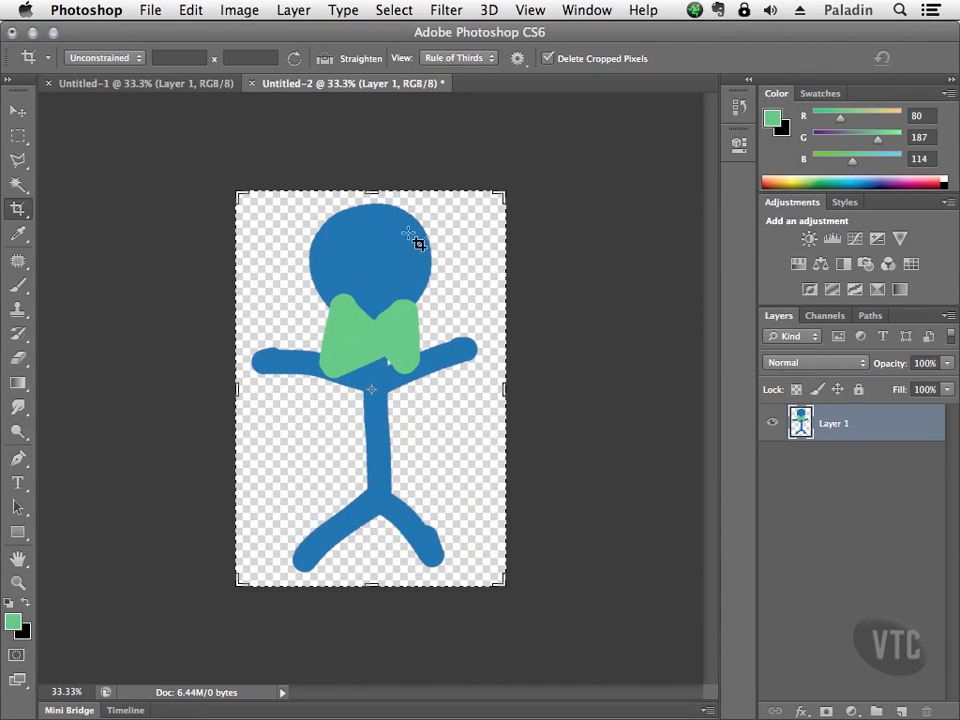
pyautogui.click(20, 113)
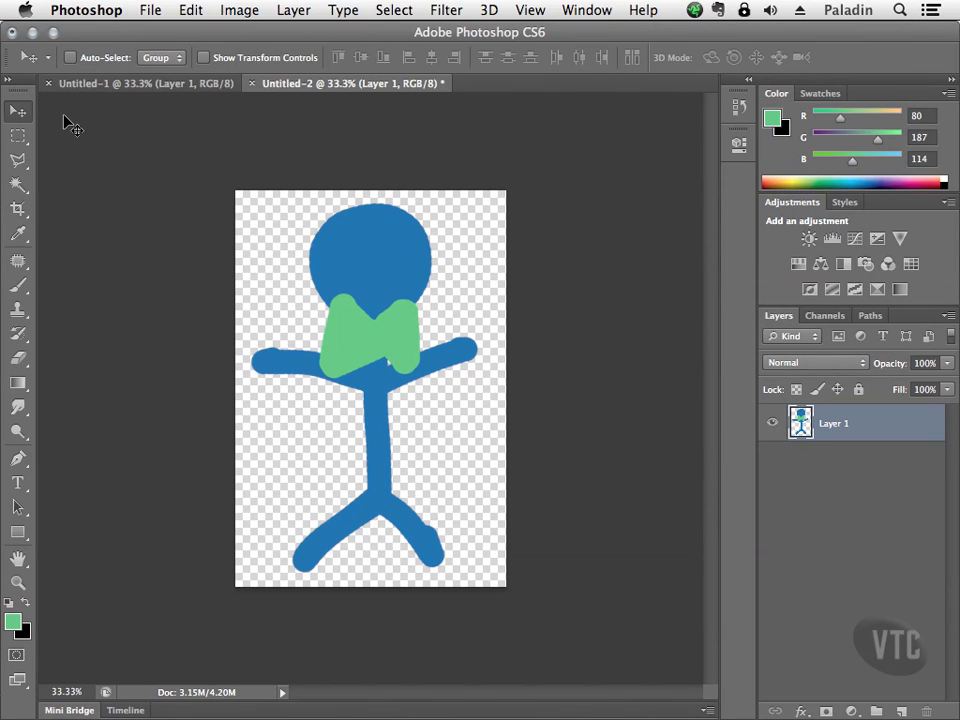
# Save the stick figure to the Desktop as stickman.png in PNG format, with Smallest / Slow compression and no interlacing.
pyautogui.click(149, 11)
pyautogui.click(256, 214)
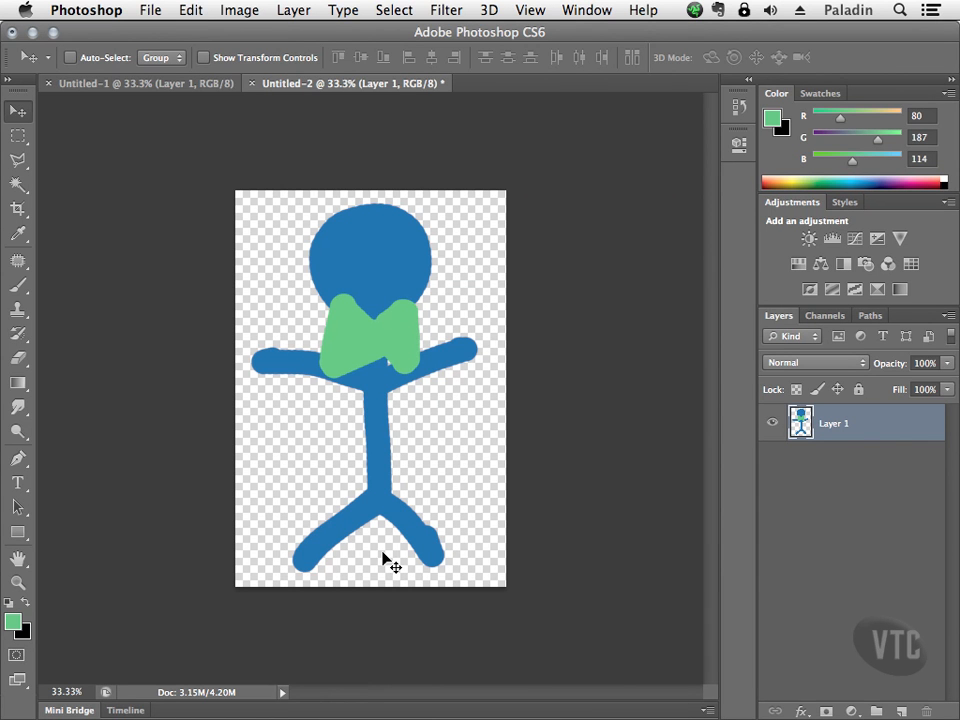
pyautogui.click(151, 11)
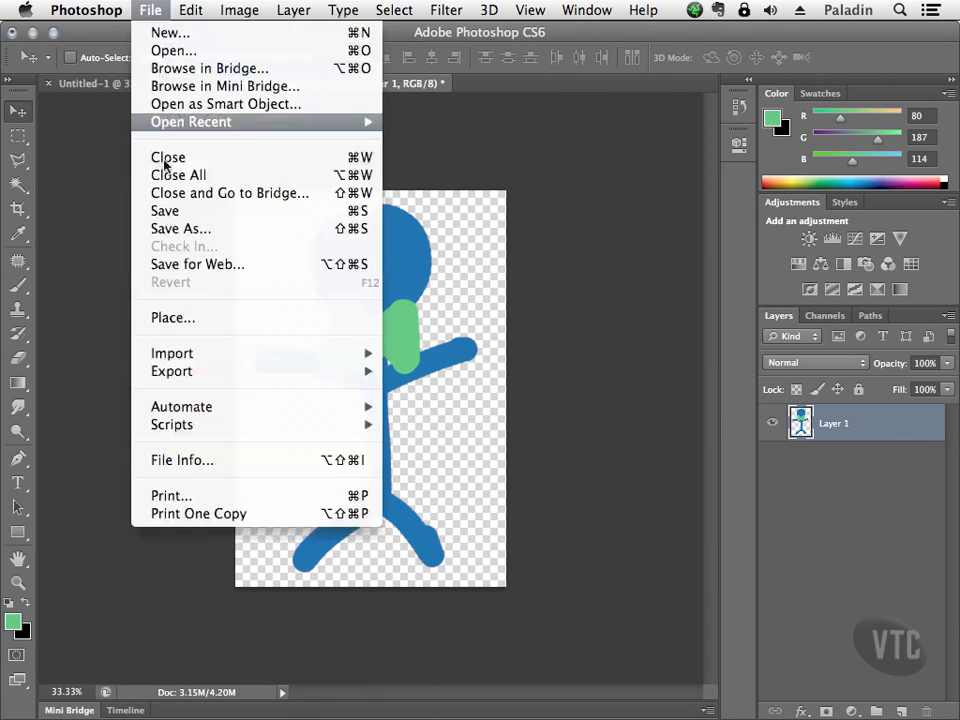
pyautogui.click(166, 212)
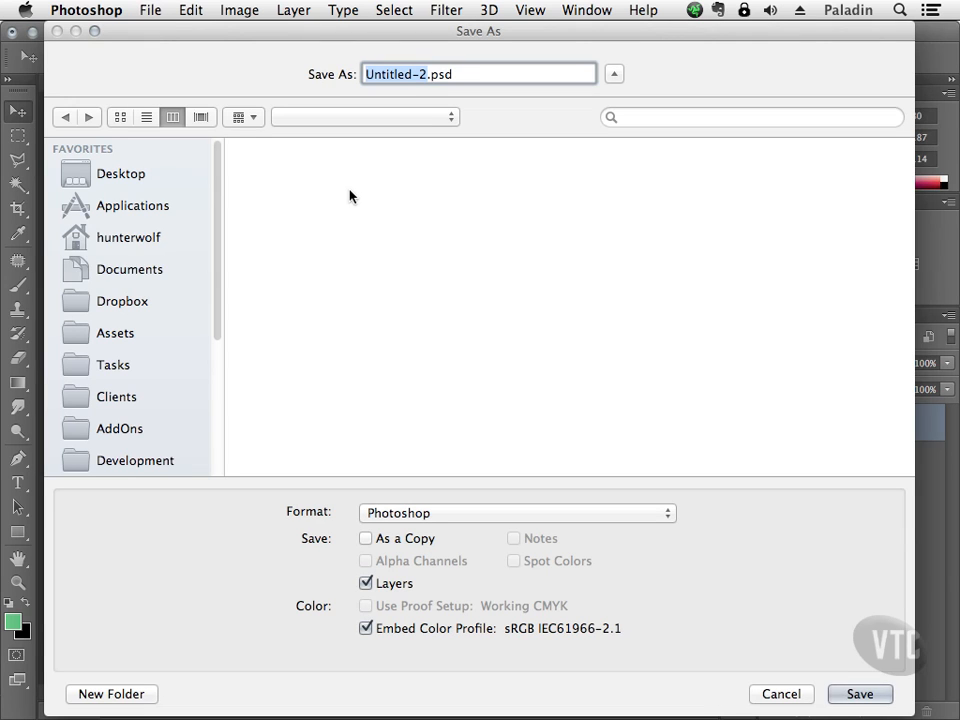
pyautogui.click(150, 173)
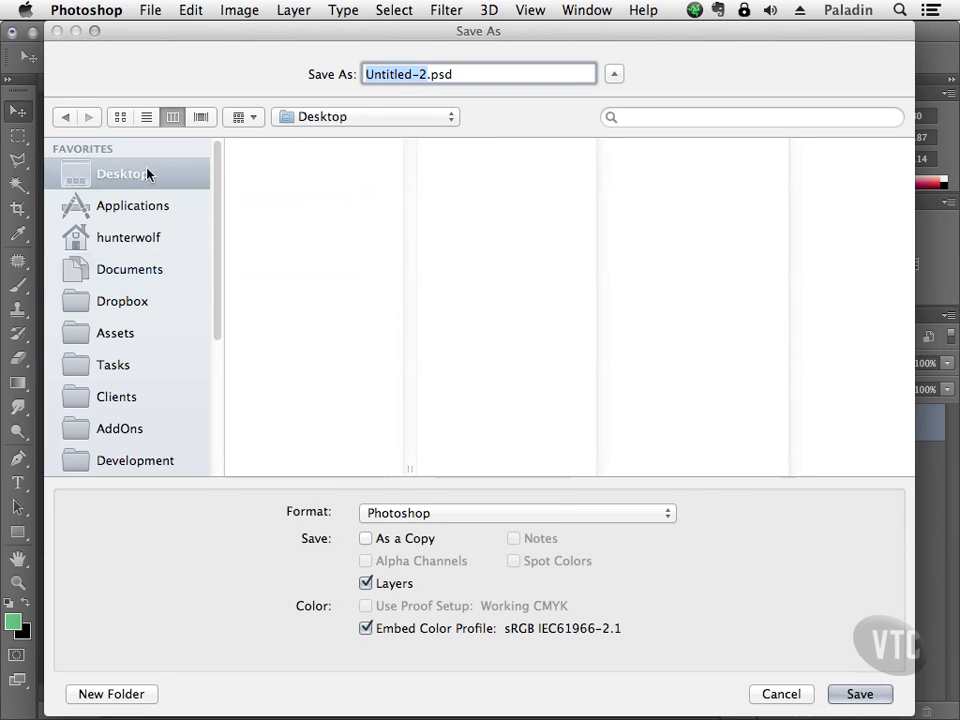
pyautogui.click(498, 514)
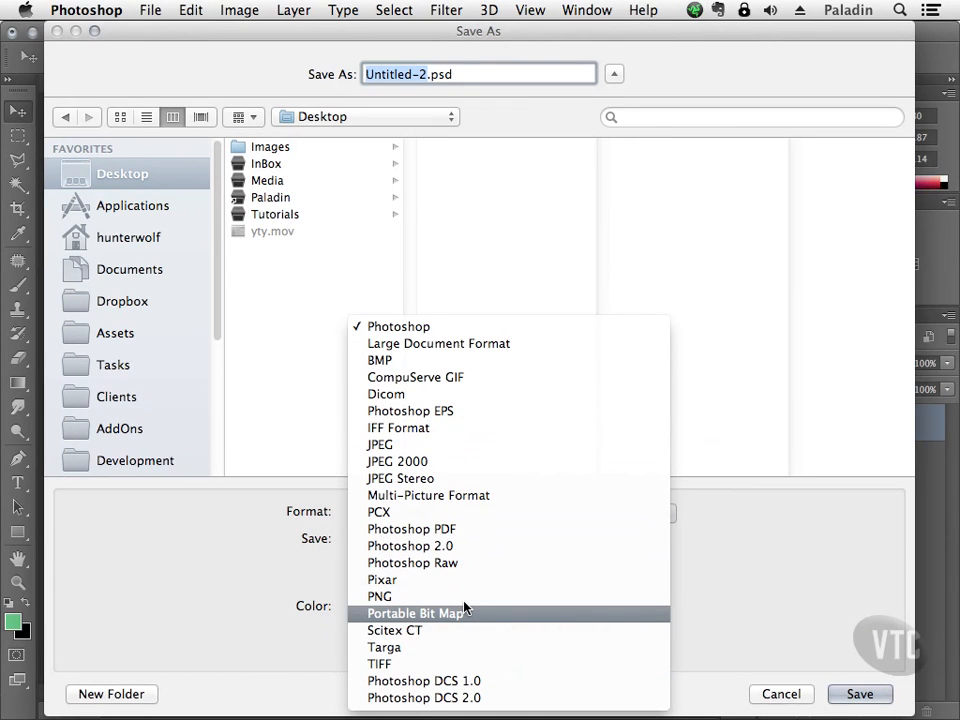
pyautogui.click(466, 596)
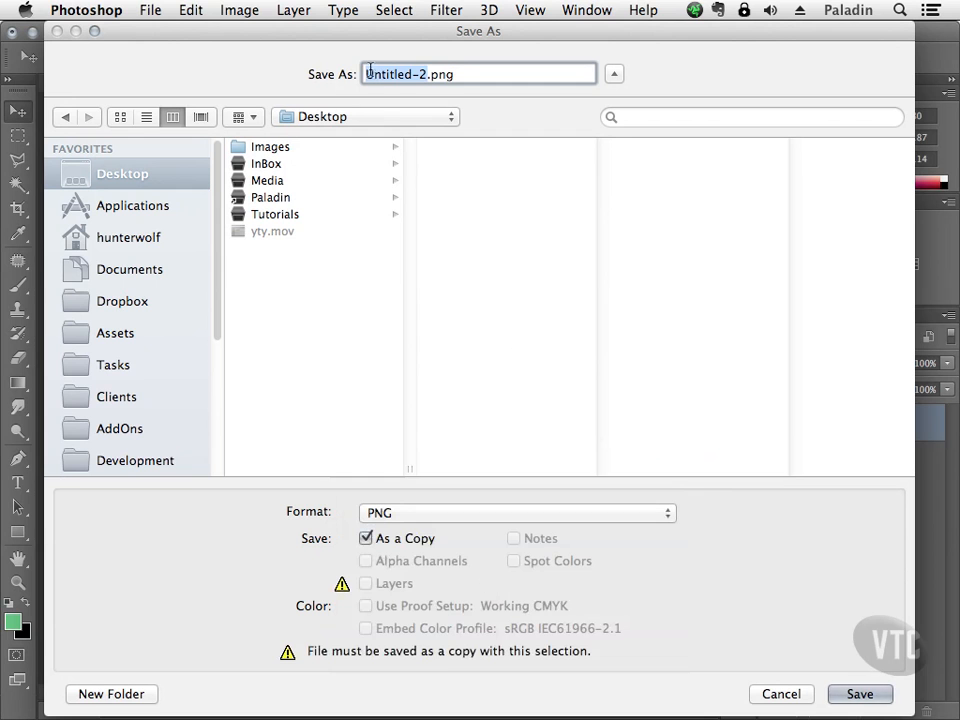
pyautogui.write('stic')
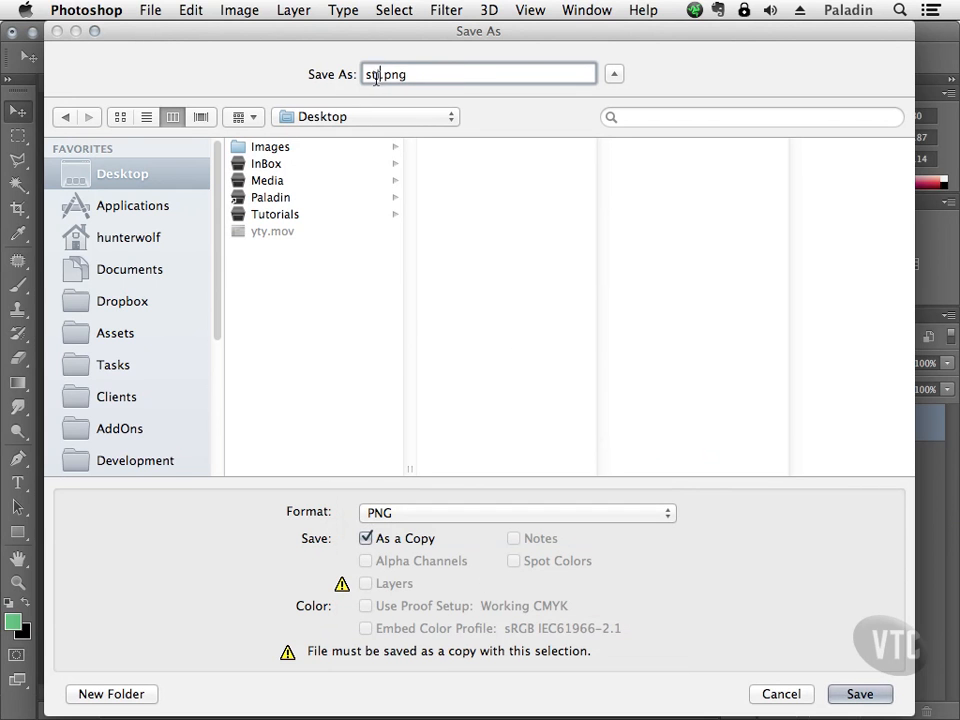
pyautogui.write('kman')
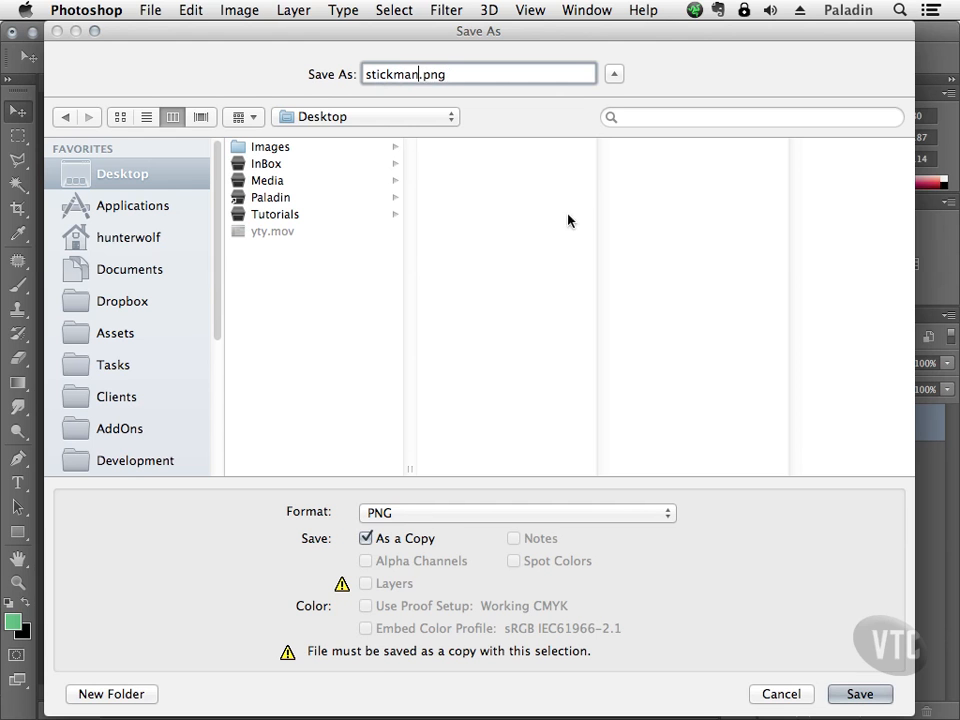
pyautogui.click(850, 693)
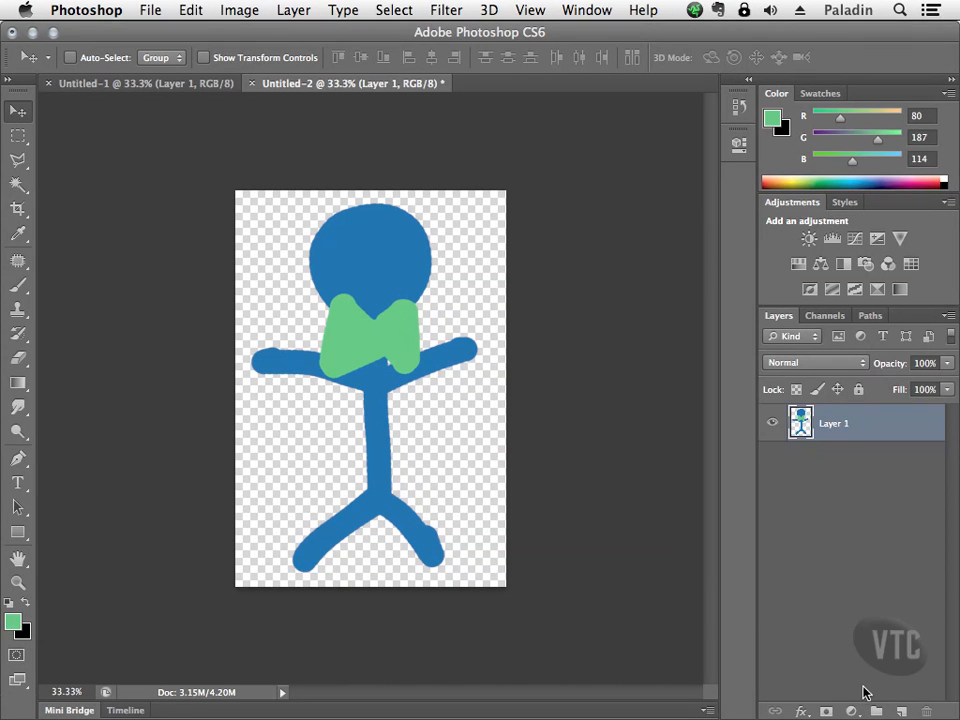
pyautogui.moveTo(789, 410); pyautogui.dragTo(366, 143)
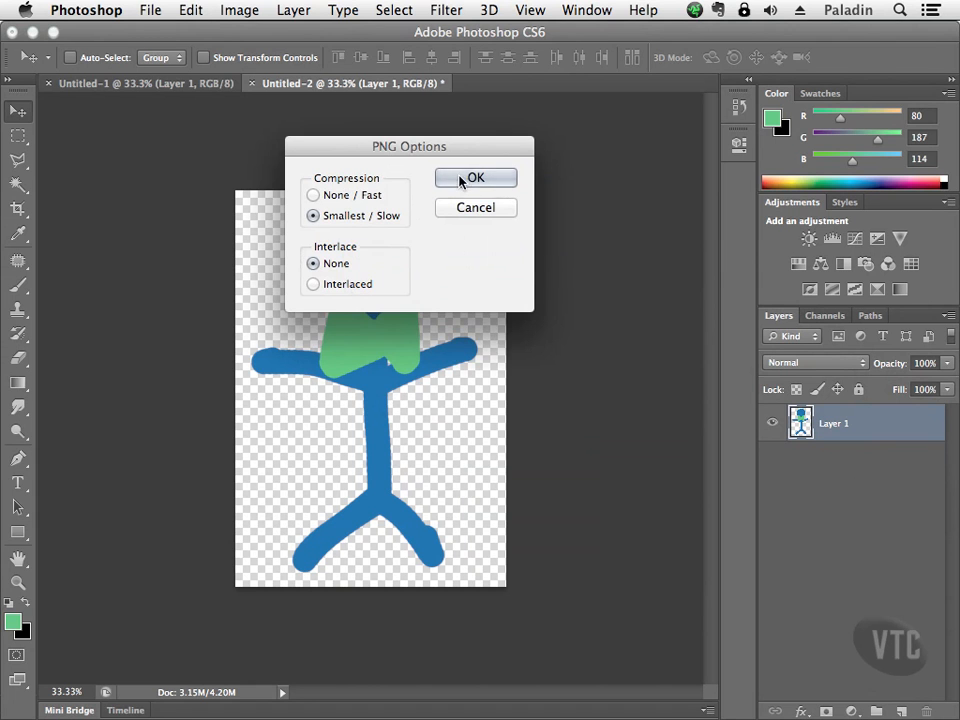
pyautogui.click(459, 183)
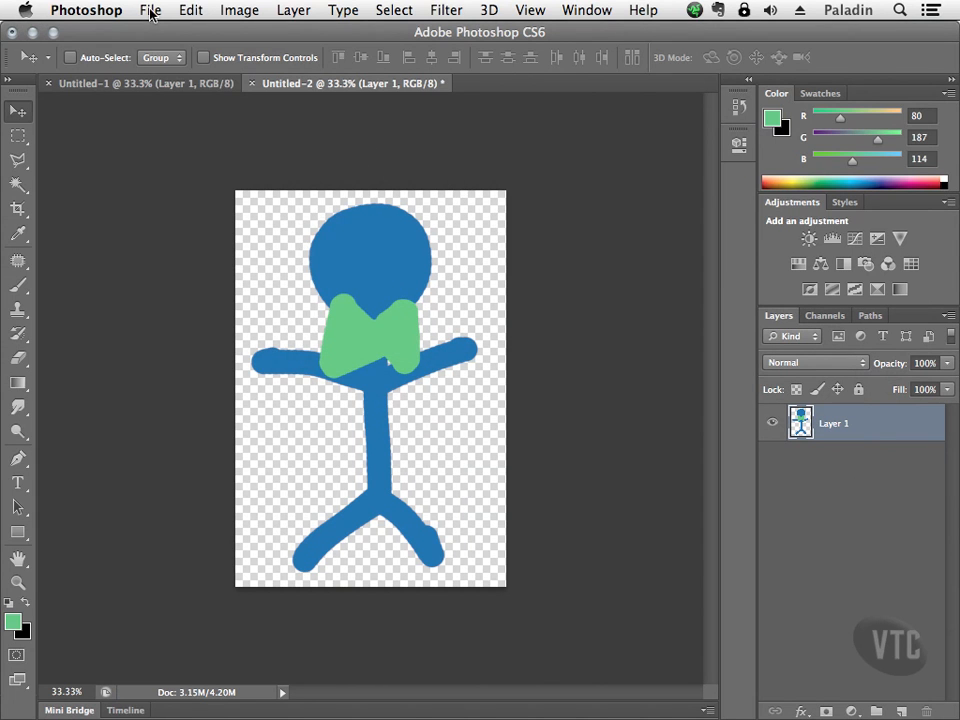
# Save the document to the Desktop as SM.psd in Photoshop format, with layers kept and Maximize Compatibility on.
pyautogui.click(150, 10)
pyautogui.click(200, 229)
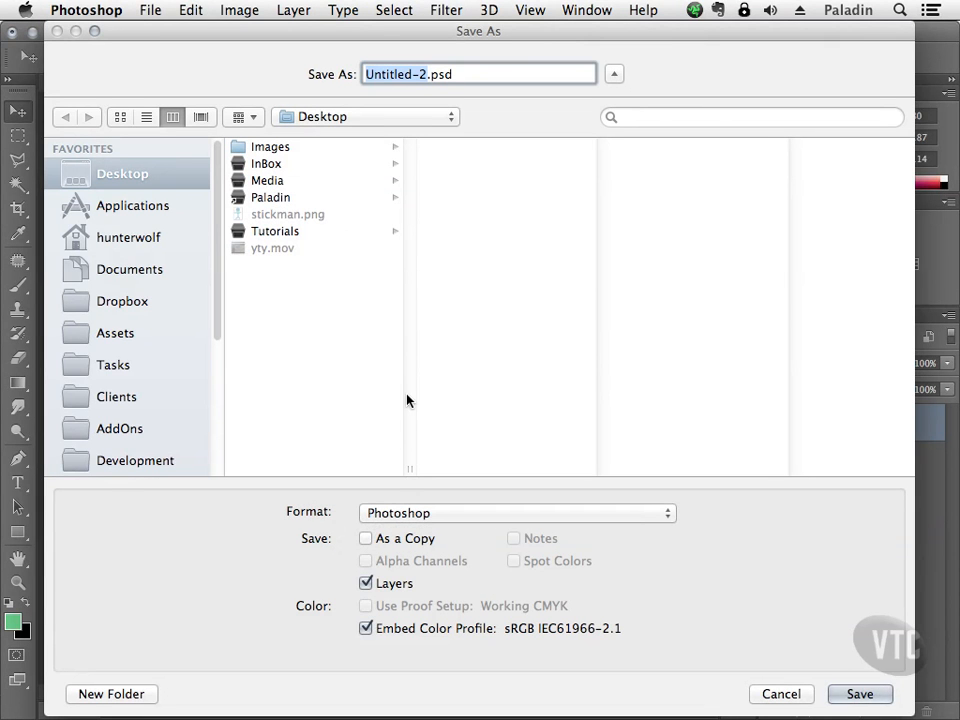
pyautogui.write('SM')
pyautogui.click(846, 694)
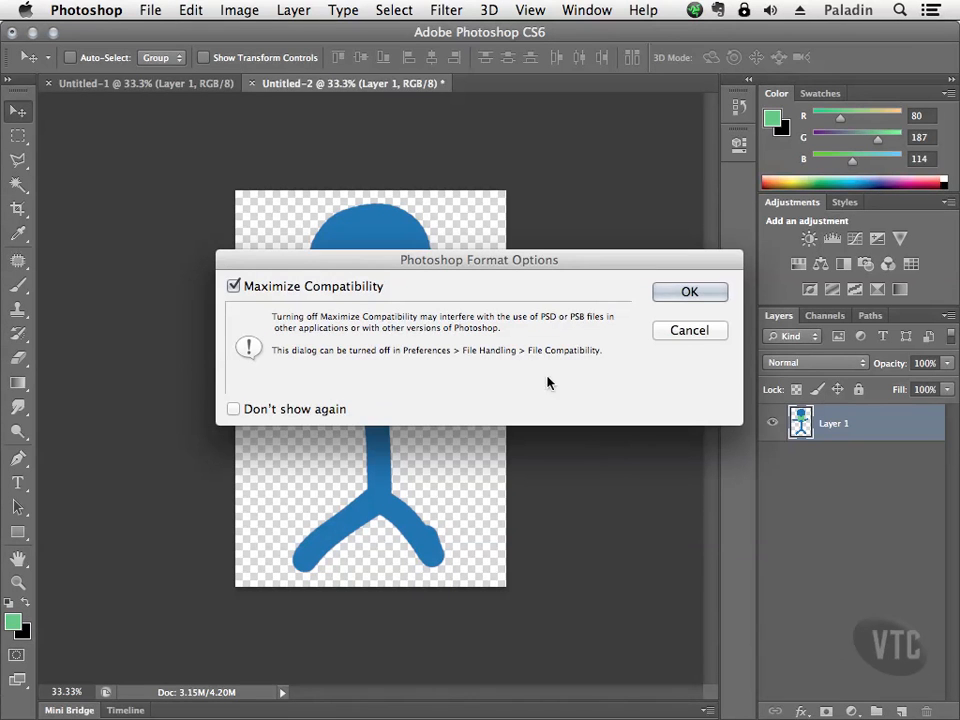
pyautogui.click(700, 293)
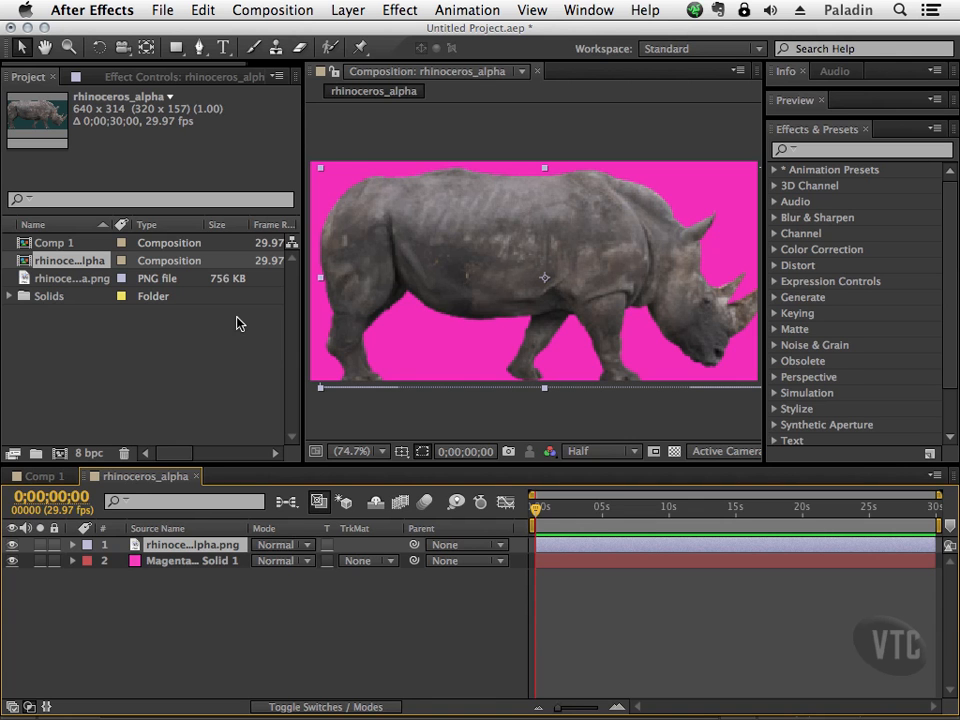
# Switch to After Effects and close the untitled rhinoceros project without saving its changes.
pyautogui.click(161, 12)
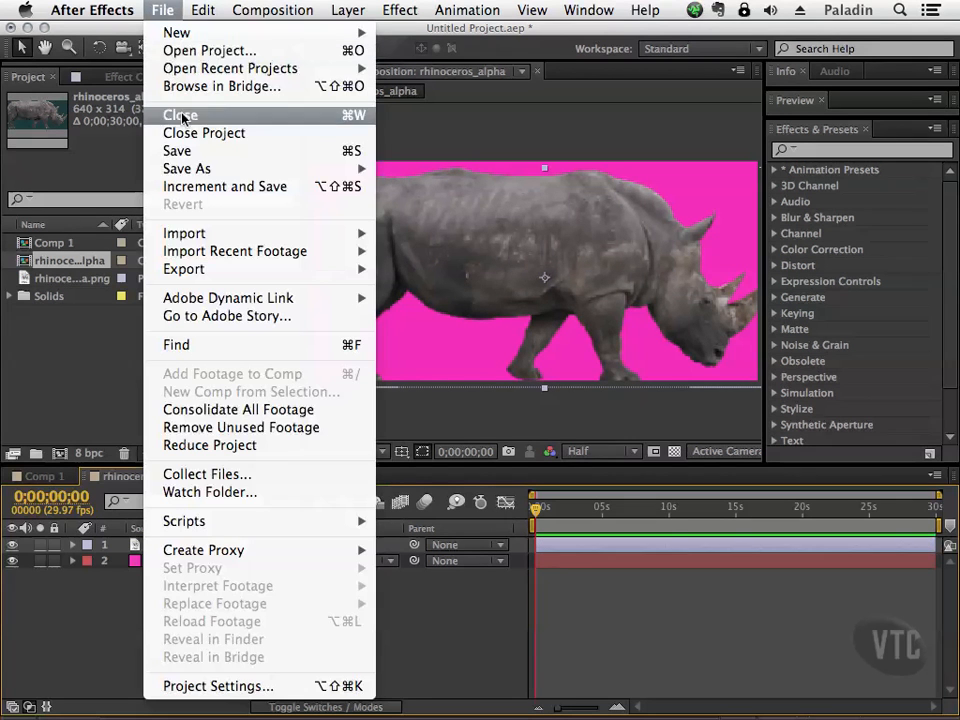
pyautogui.click(190, 114)
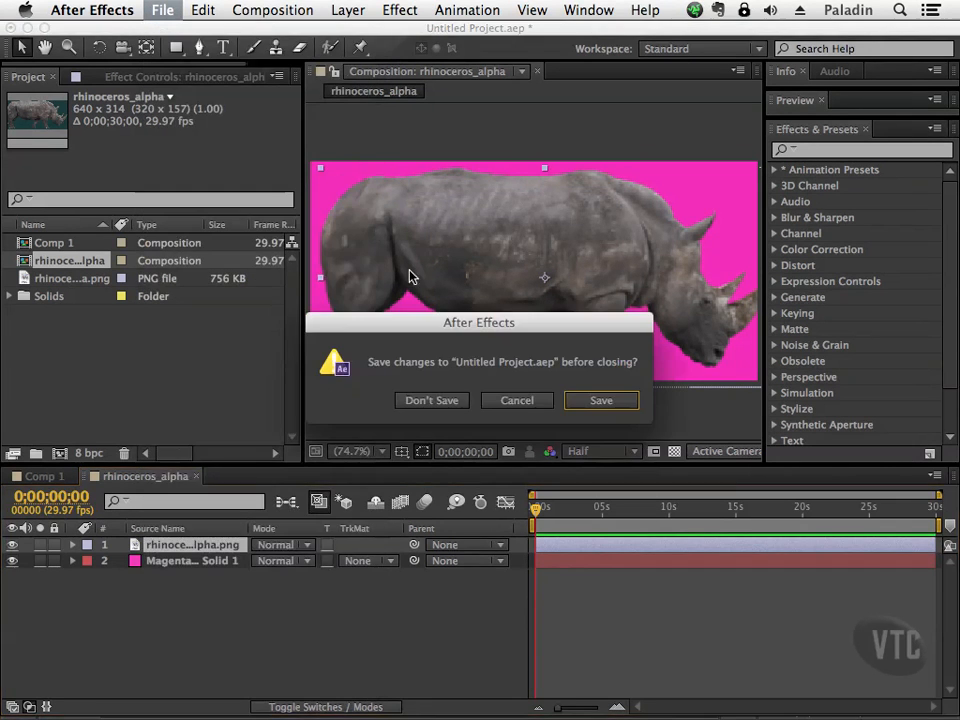
pyautogui.click(432, 400)
# Create a composition named Comp 1 with the NTSC D1 preset, 720 x 486 px, 29.97 fps and a 30-second duration.
pyautogui.click(203, 10)
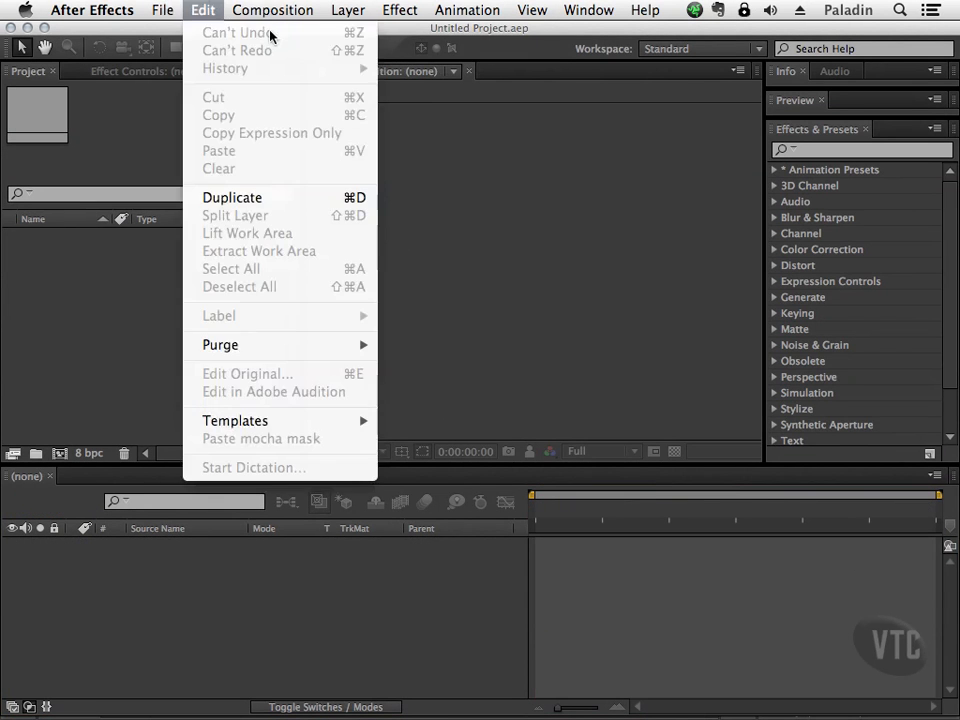
pyautogui.moveTo(271, 10)
pyautogui.click(272, 32)
pyautogui.moveTo(623, 180); pyautogui.dragTo(256, 76)
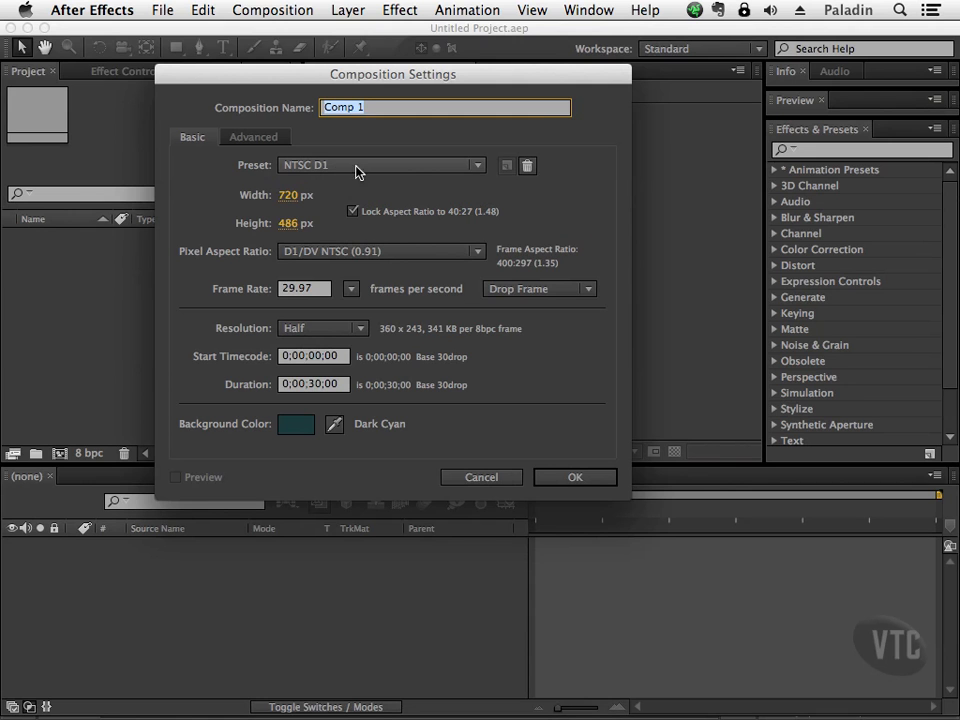
pyautogui.click(476, 176)
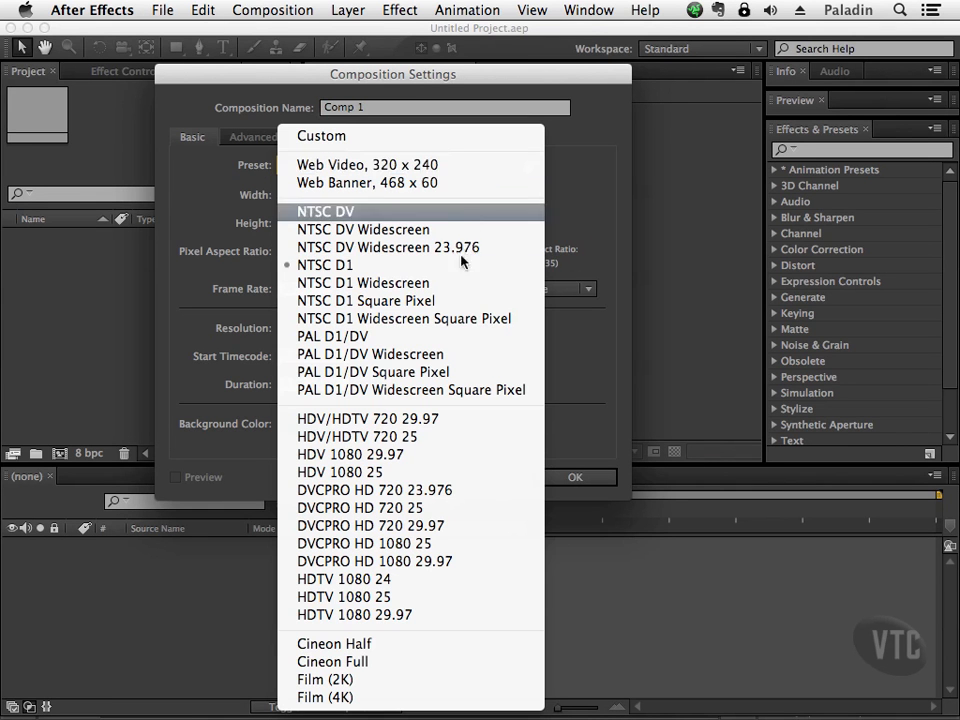
pyautogui.click(600, 268)
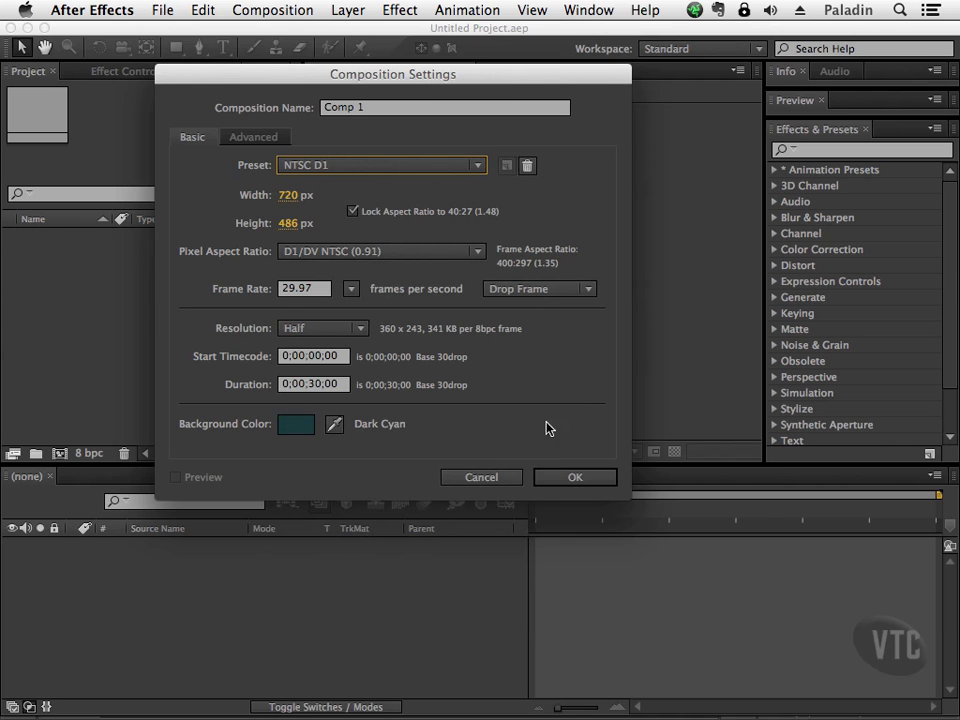
pyautogui.click(556, 478)
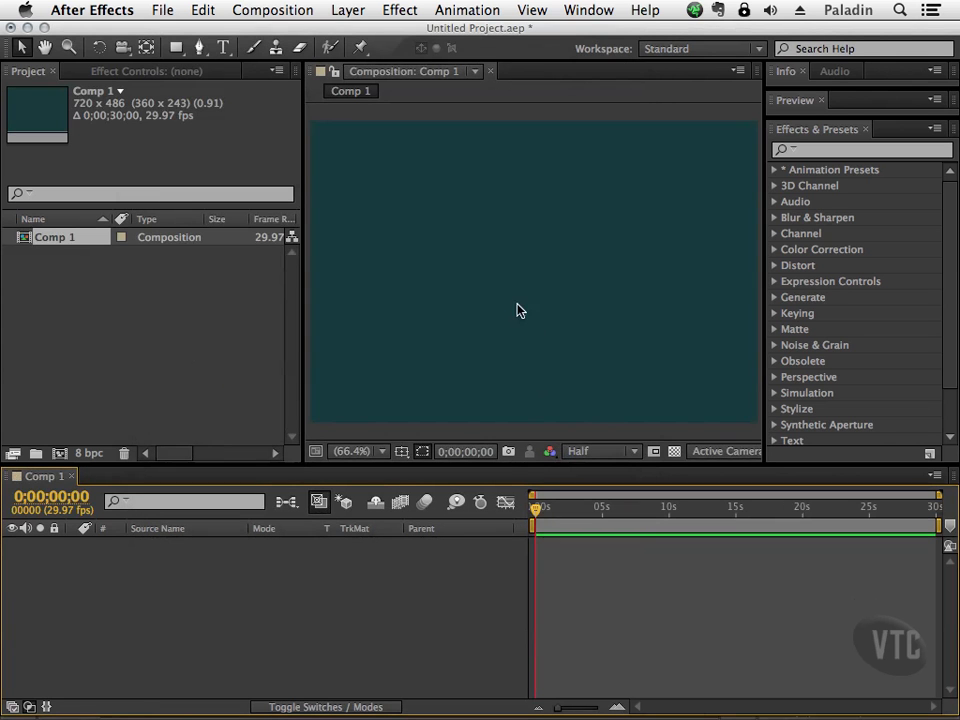
# Import SM.psd, SM.tif and stickman.png from the Desktop into the project.
pyautogui.click(163, 11)
pyautogui.moveTo(338, 232)
pyautogui.click(427, 233)
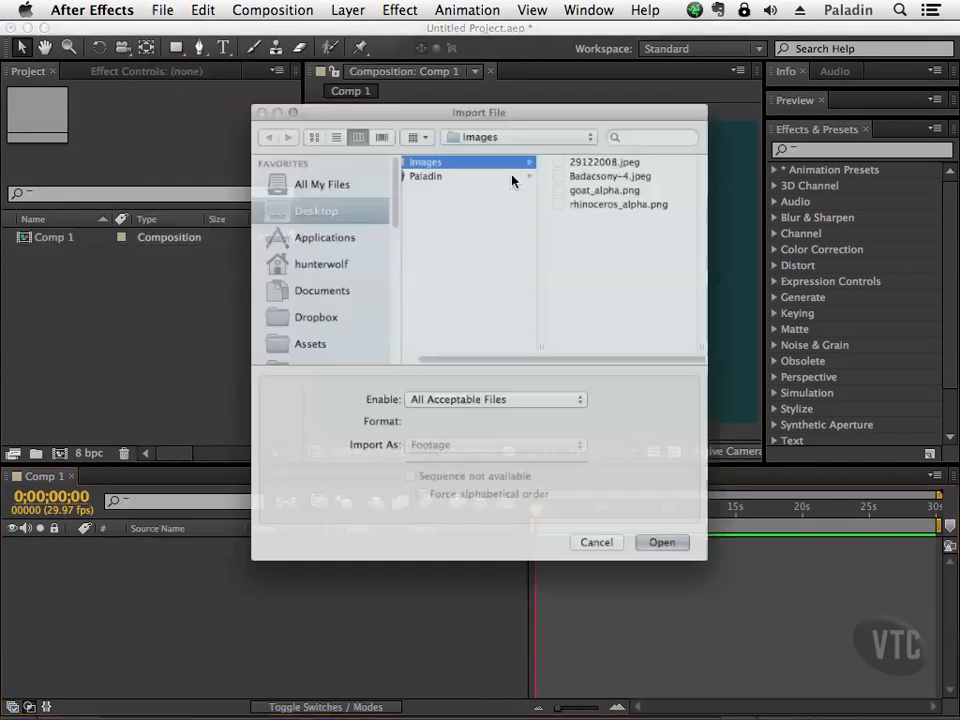
pyautogui.click(330, 190)
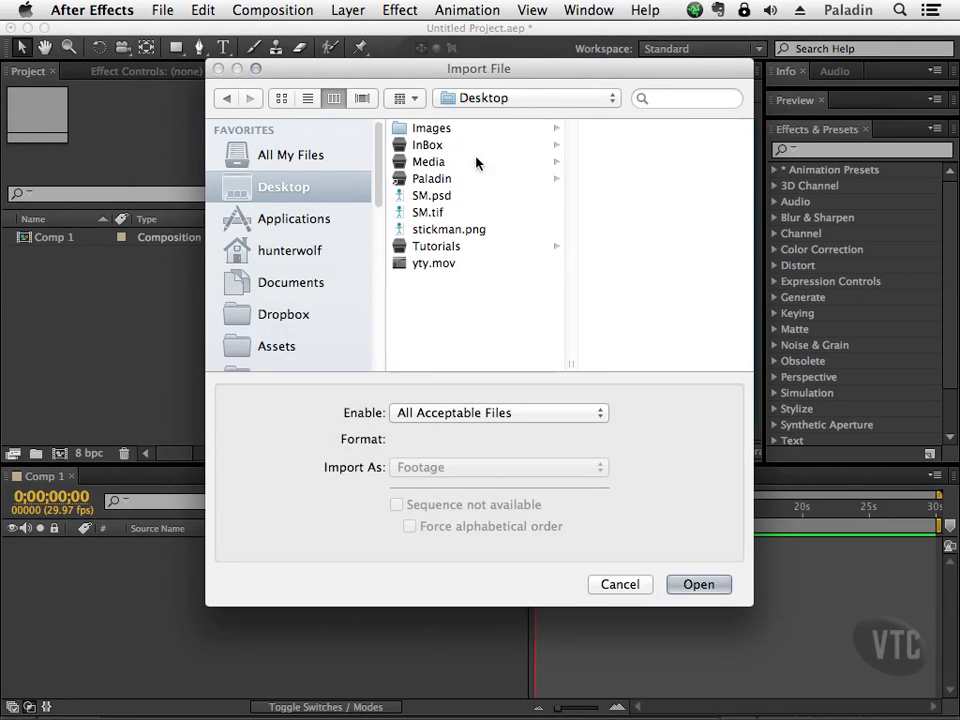
pyautogui.click(471, 196)
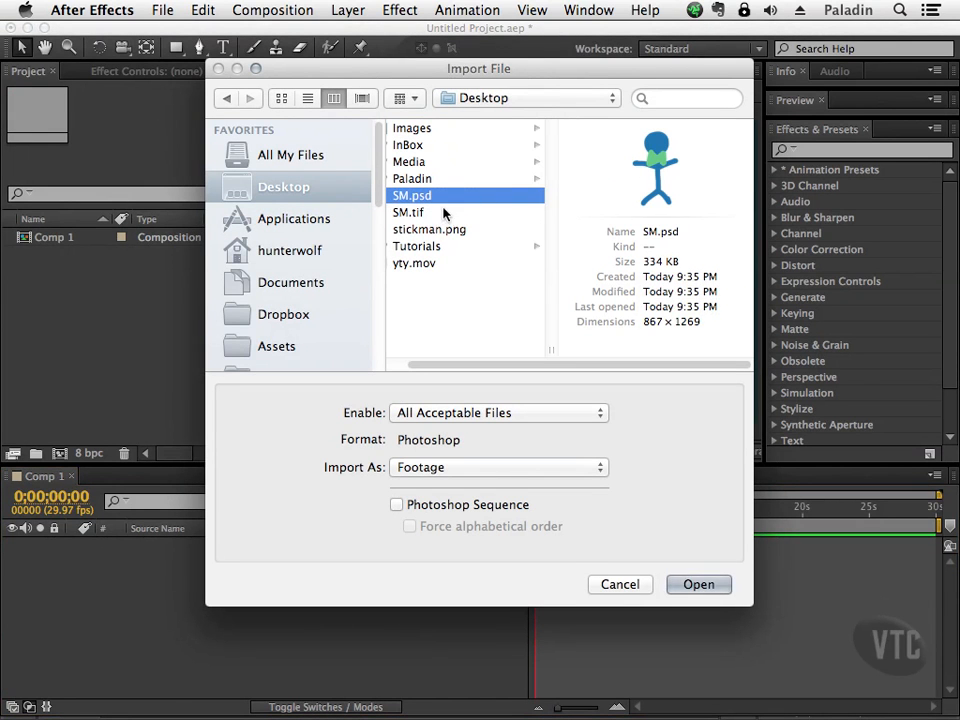
pyautogui.moveTo(478, 226); pyautogui.dragTo(476, 195)
pyautogui.click(683, 583)
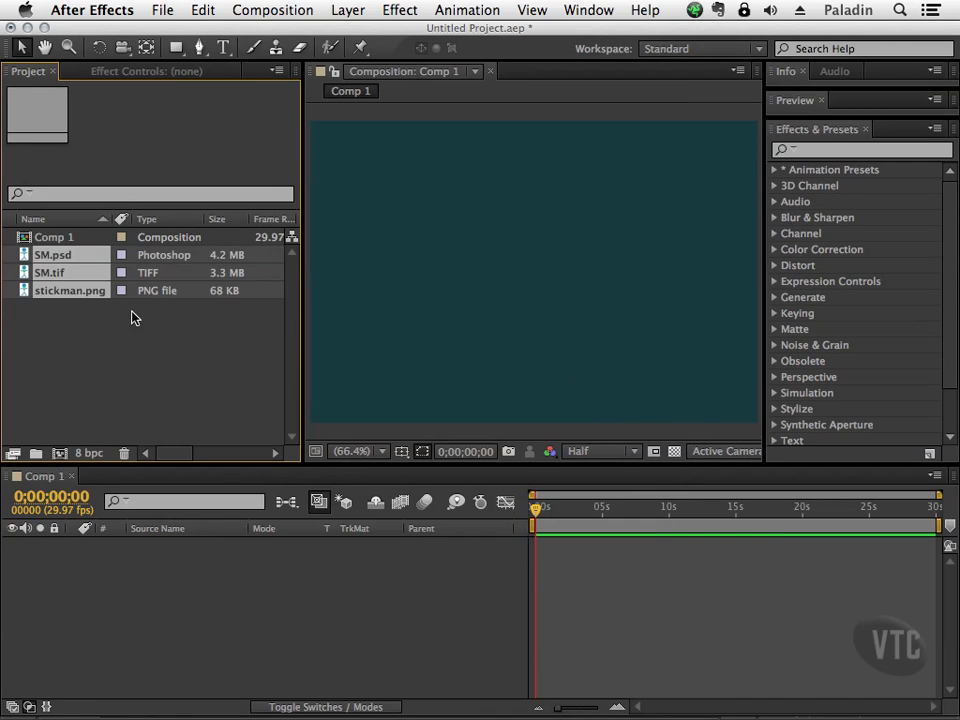
# Place only stickman.png from the imported footage into Comp 1 as a layer.
pyautogui.click(135, 318)
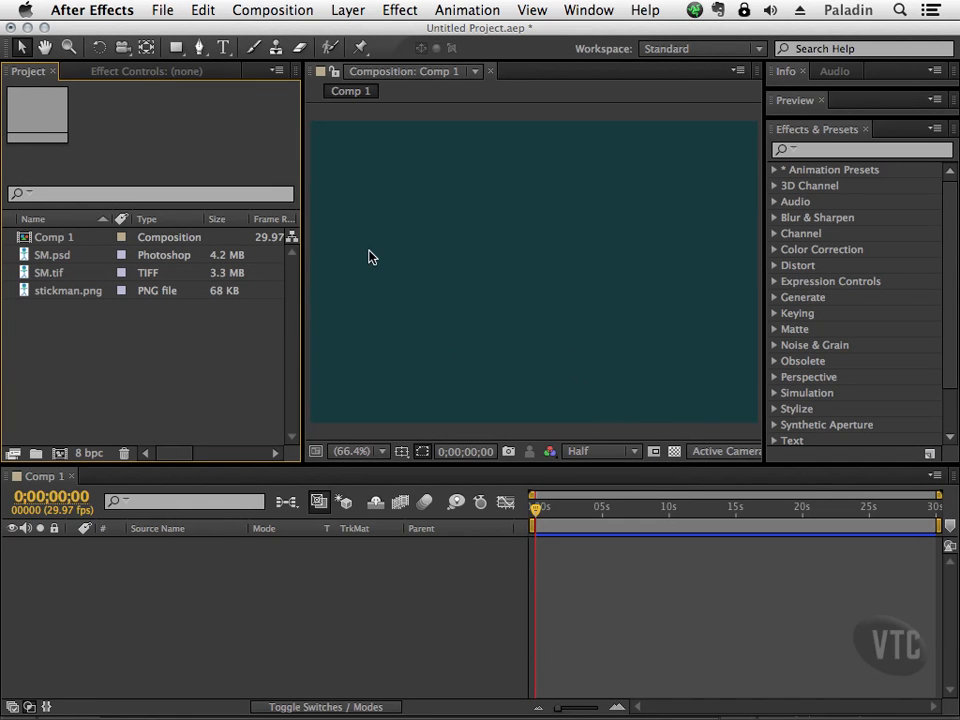
pyautogui.click(60, 291)
pyautogui.moveTo(76, 320); pyautogui.dragTo(513, 287)
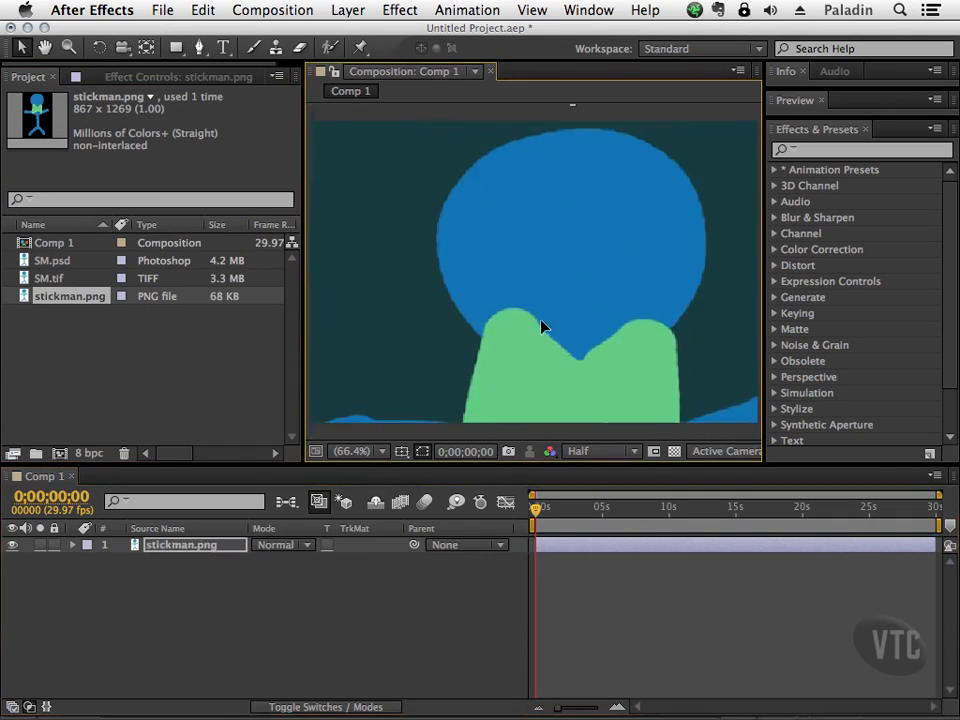